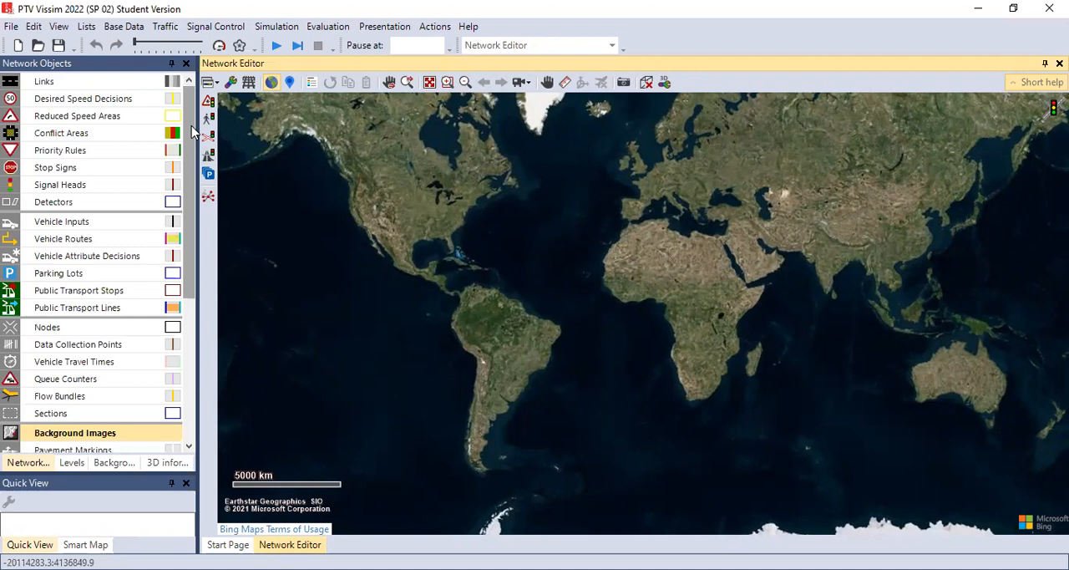
Step: Turn off the background map in the network editor
mouse_move(191, 129)
left_mouse_down()
mouse_move(192, 141)
mouse_move(193, 115)
left_mouse_up()
scroll(186, 255, "down", 1)
scroll(192, 247, "up", 1)
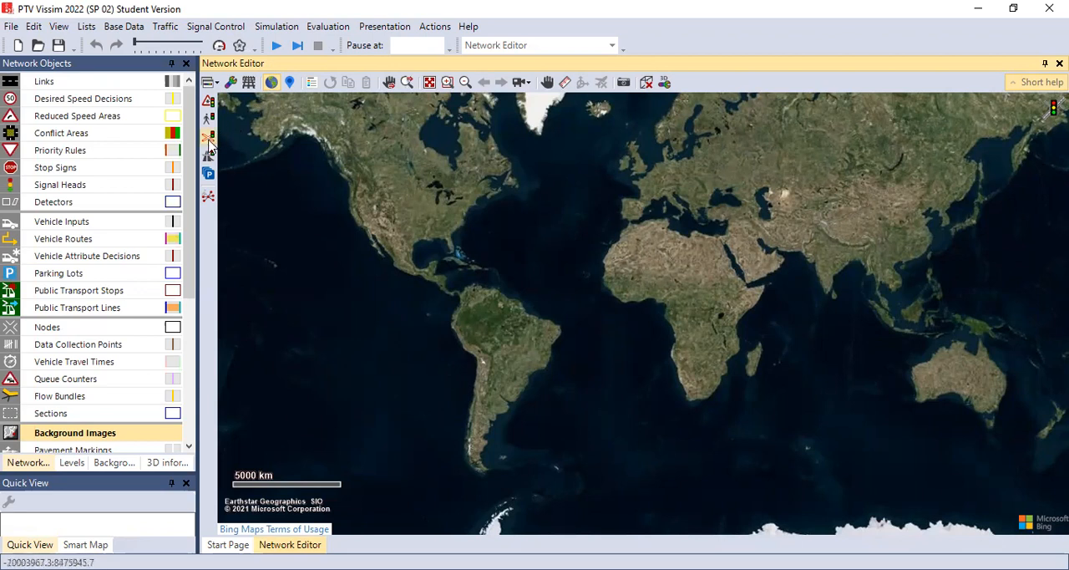
left_click(273, 84)
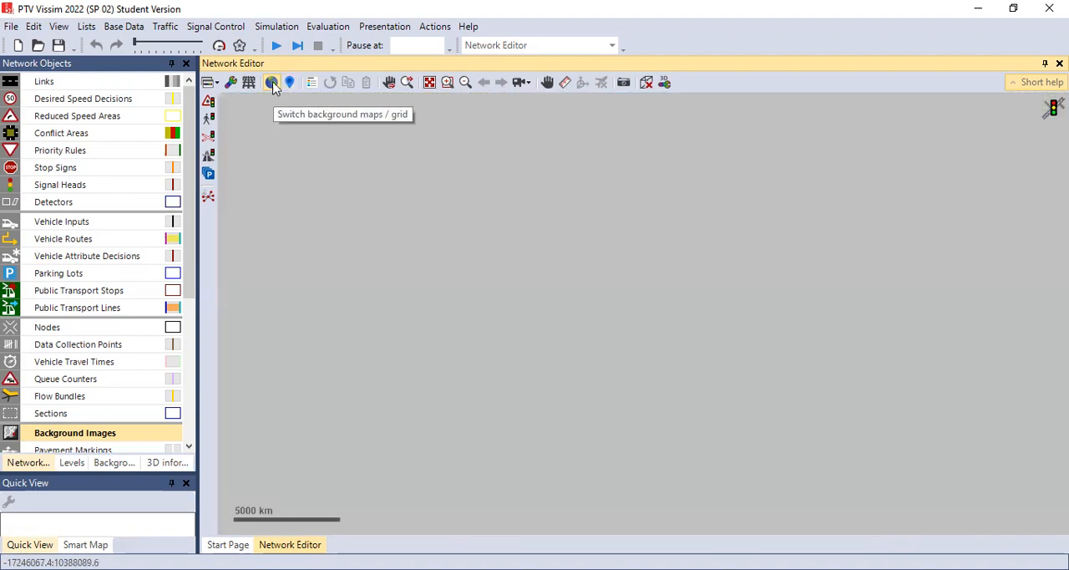
Step: Add the image BG OKE PTV VISSIM from Master Data (E:) as a new background image and show it in full
left_click_drag(190, 276, 187, 359)
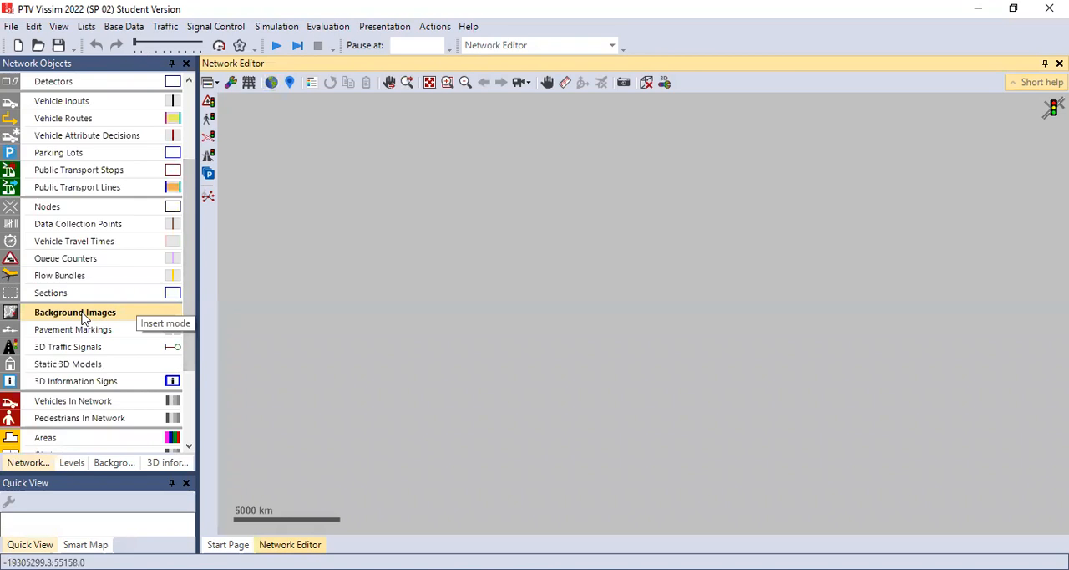
right_click(418, 295)
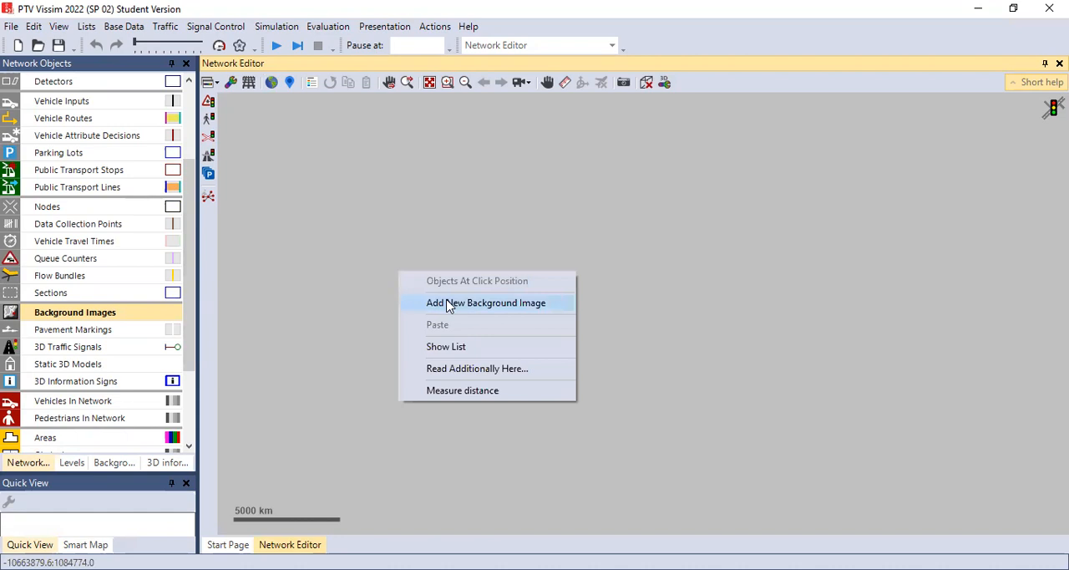
left_click(449, 305)
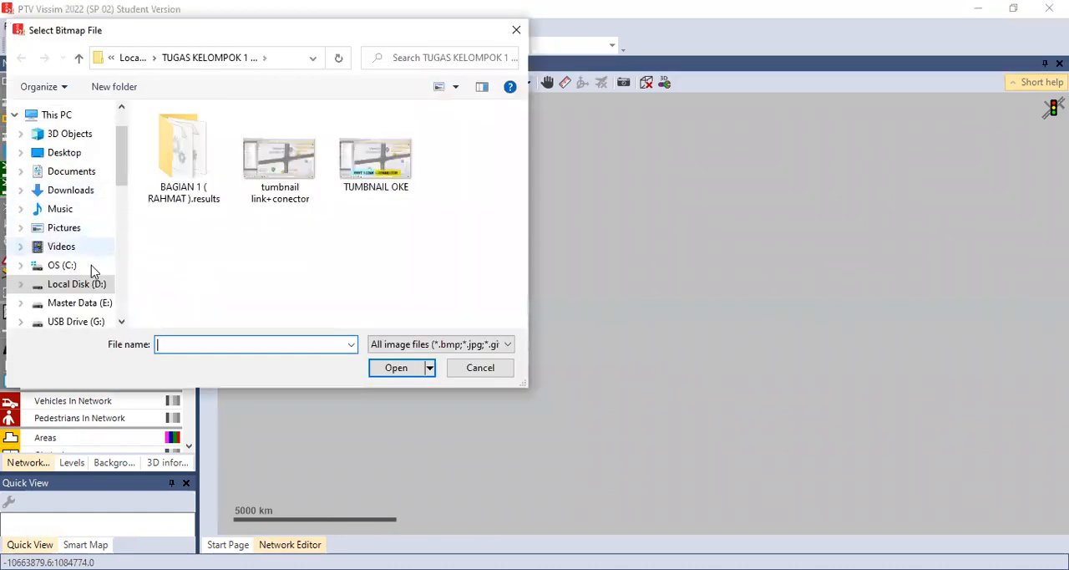
left_click(79, 303)
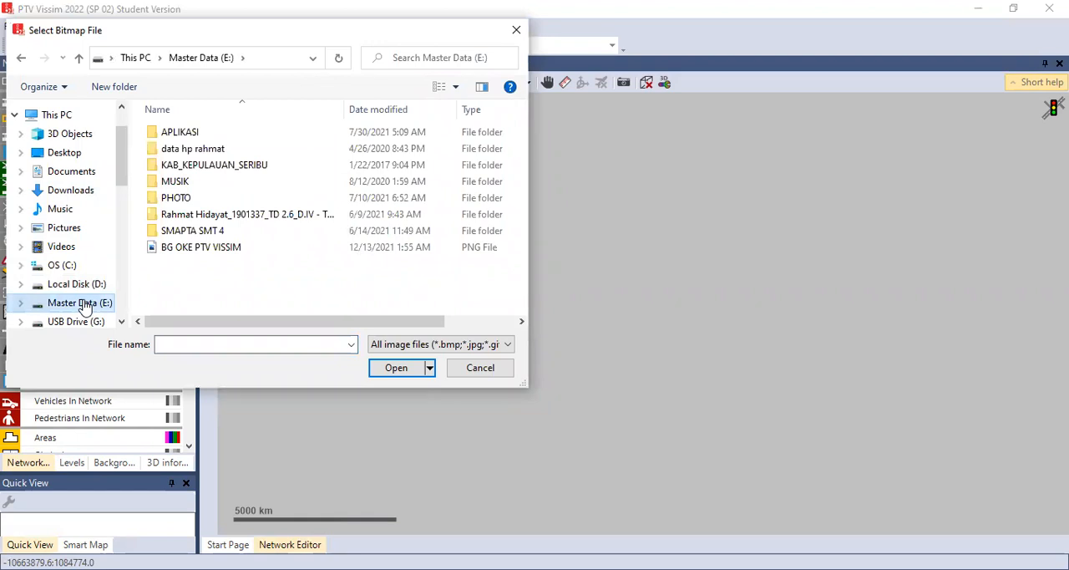
left_click(215, 250)
left_click(397, 368)
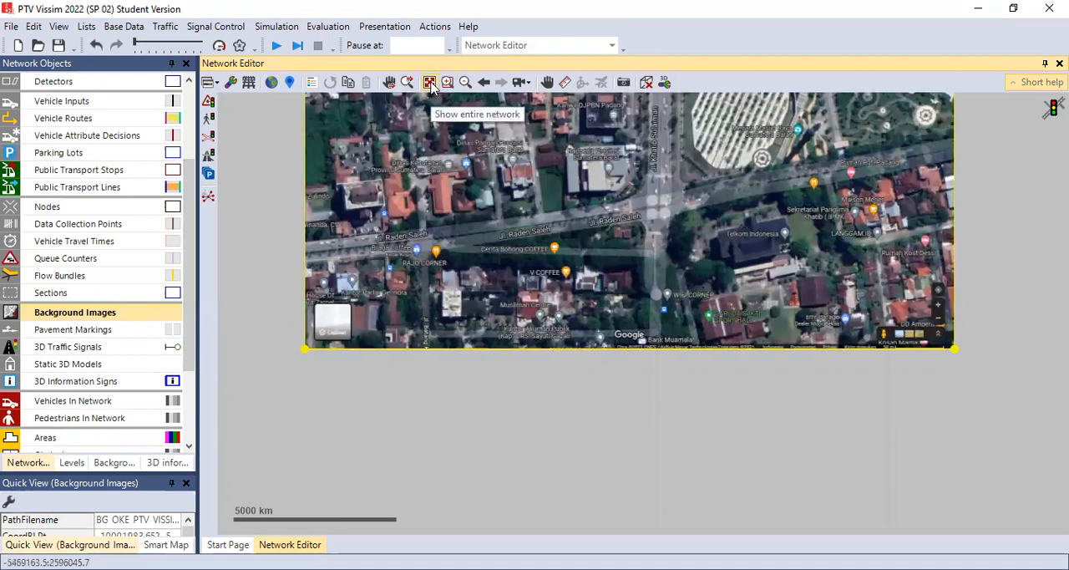
left_click(431, 84)
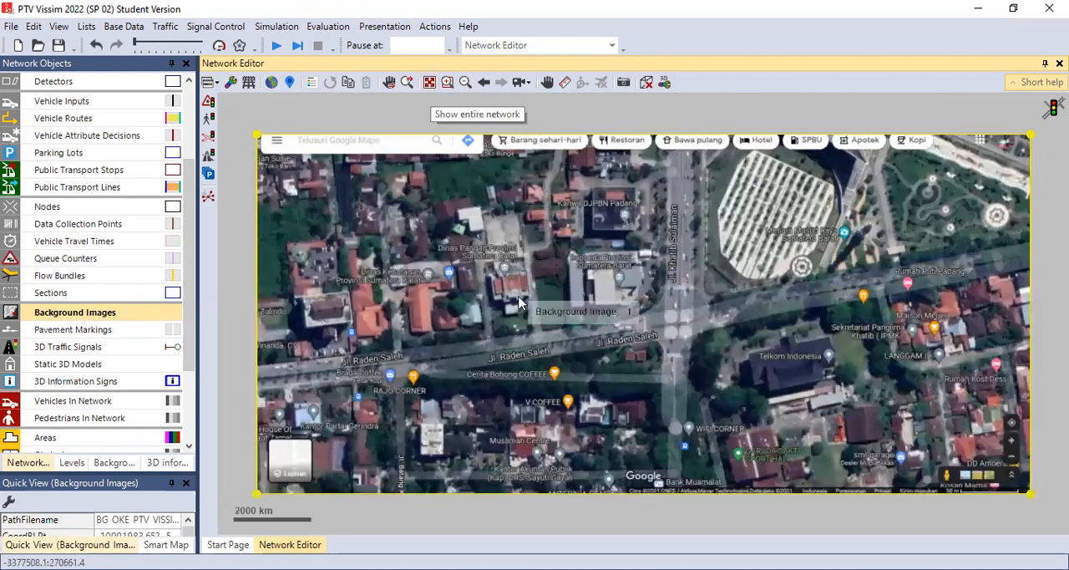
Step: Scale the background image with a reference line from Jl. Raden Saleh across the intersection, setting its distance to 100
left_click(548, 82)
mouse_move(635, 303)
left_mouse_down()
mouse_move(613, 260)
mouse_move(642, 299)
left_mouse_up()
left_click(549, 85)
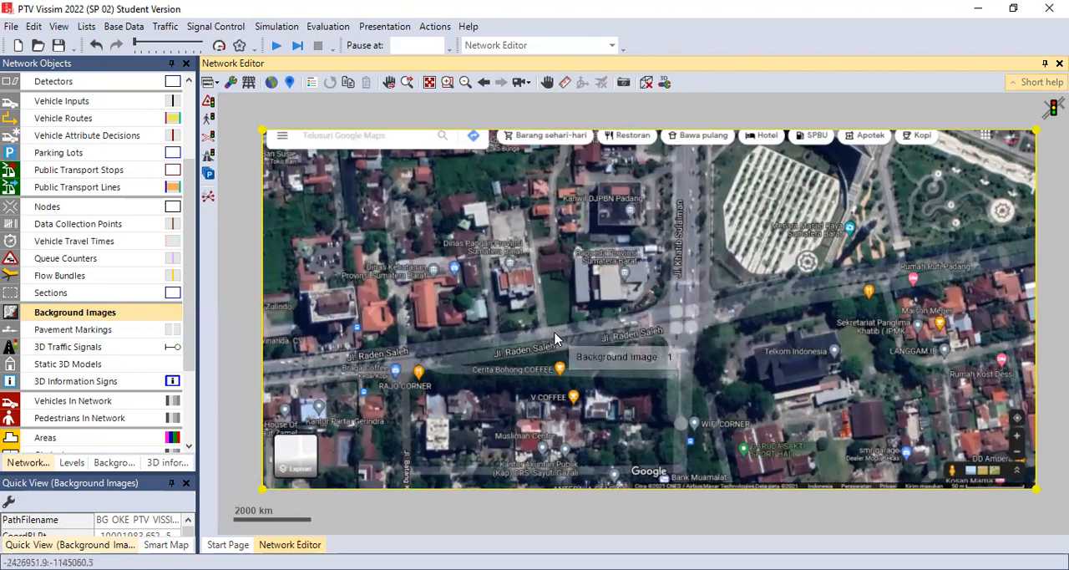
right_click(532, 275)
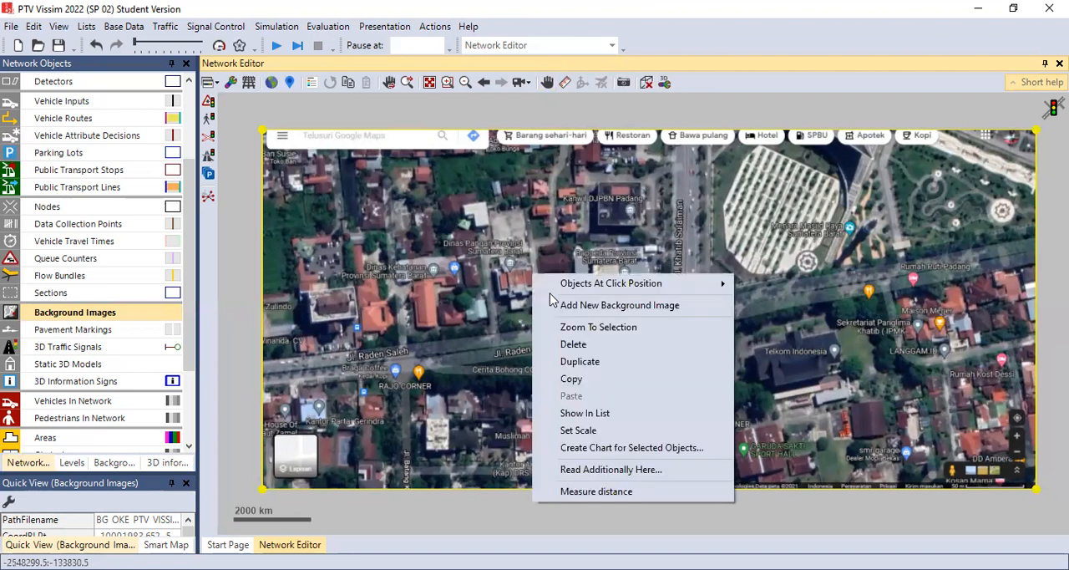
left_click(578, 431)
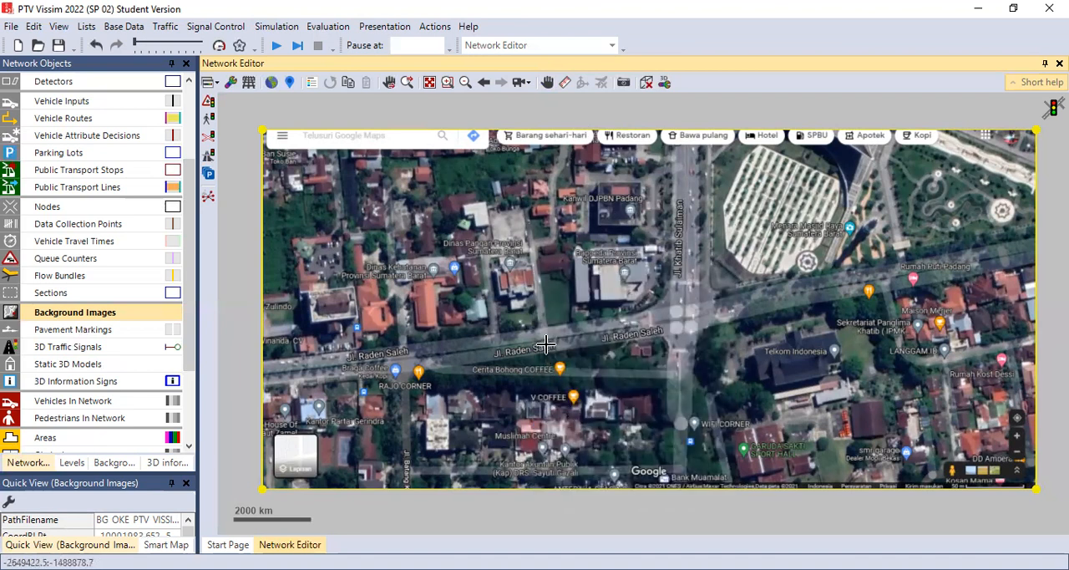
left_click_drag(545, 345, 732, 341)
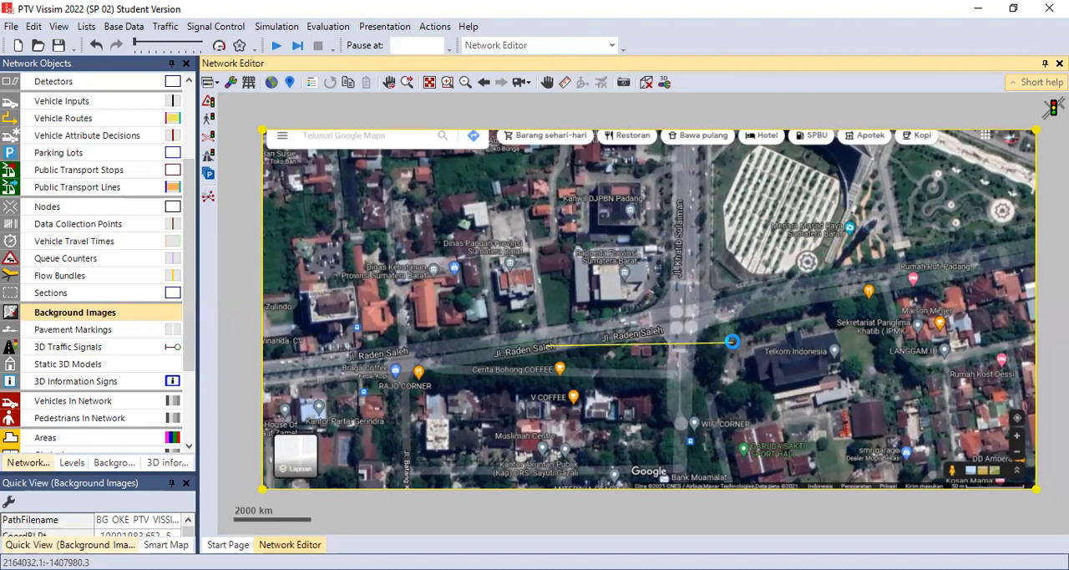
left_click_drag(732, 341, 731, 341)
key("BackSpace")
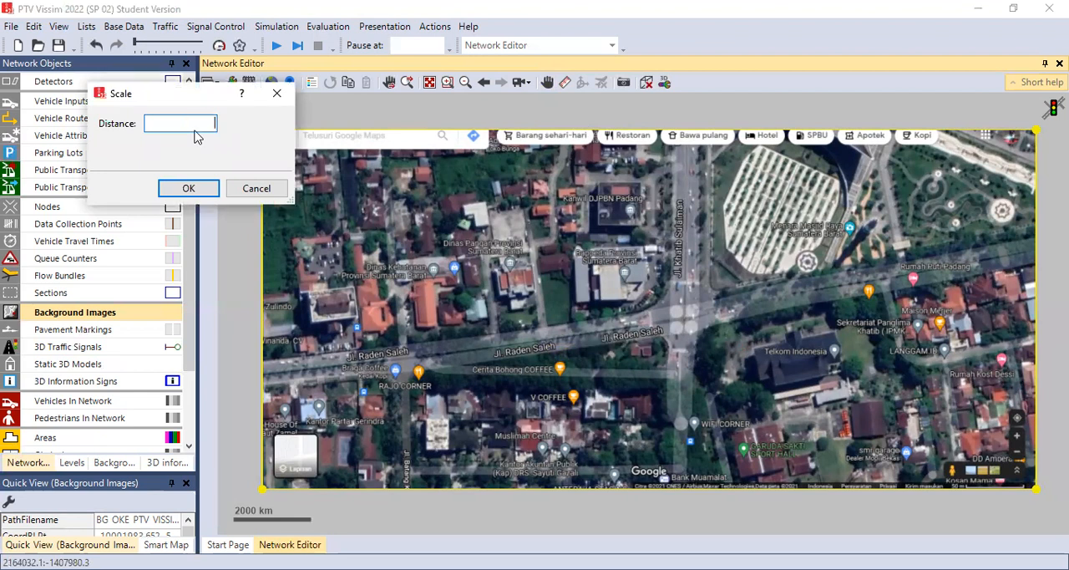
type("100")
left_click(190, 188)
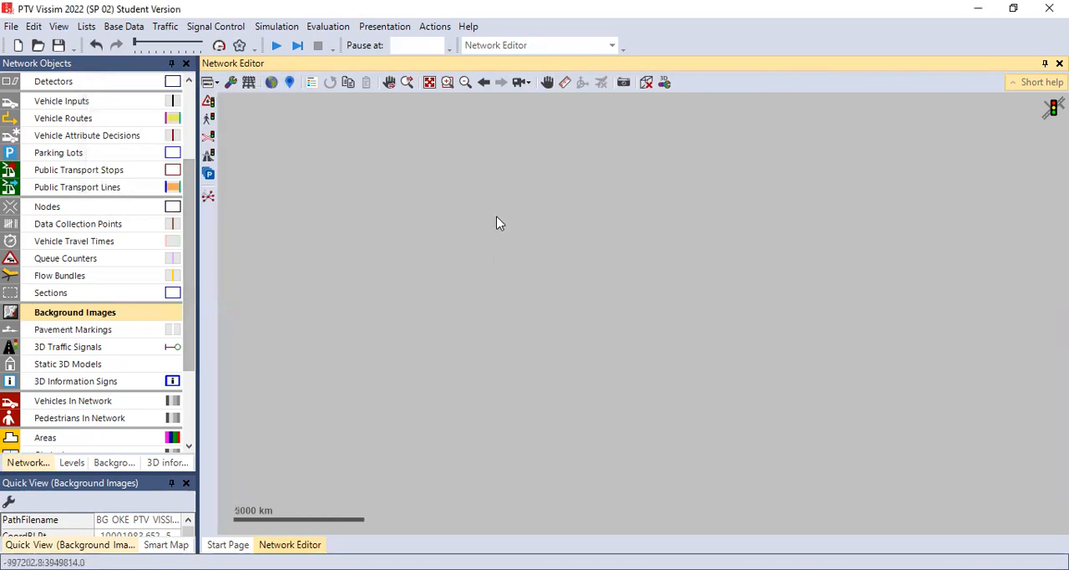
left_click(429, 83)
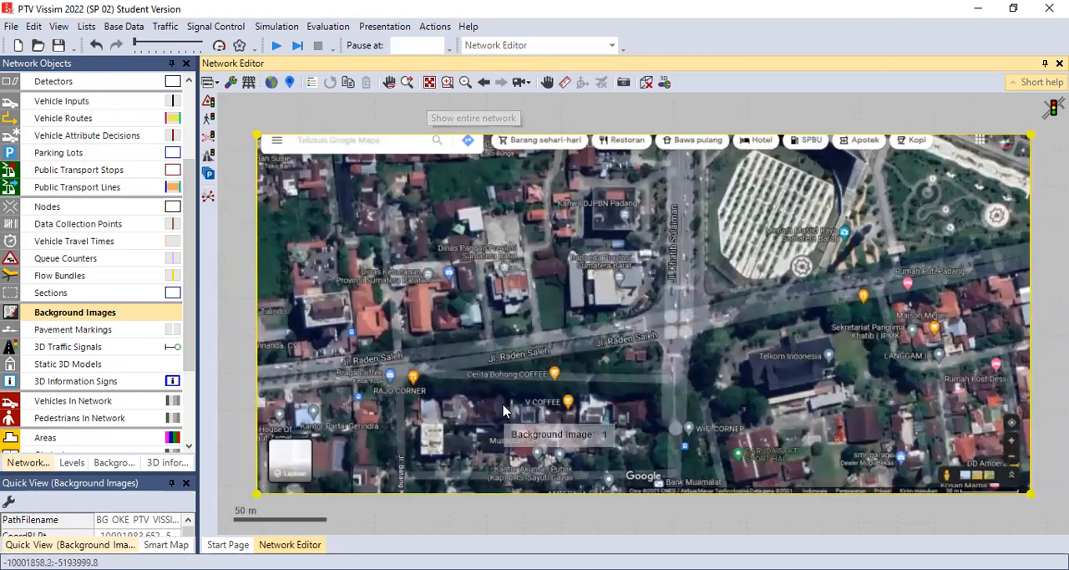
Step: Draw a link about 197 m long along Jl. Raden Saleh, running eastward up to the Jl. Khatib Sulaiman intersection
scroll(505, 409, "down", 2)
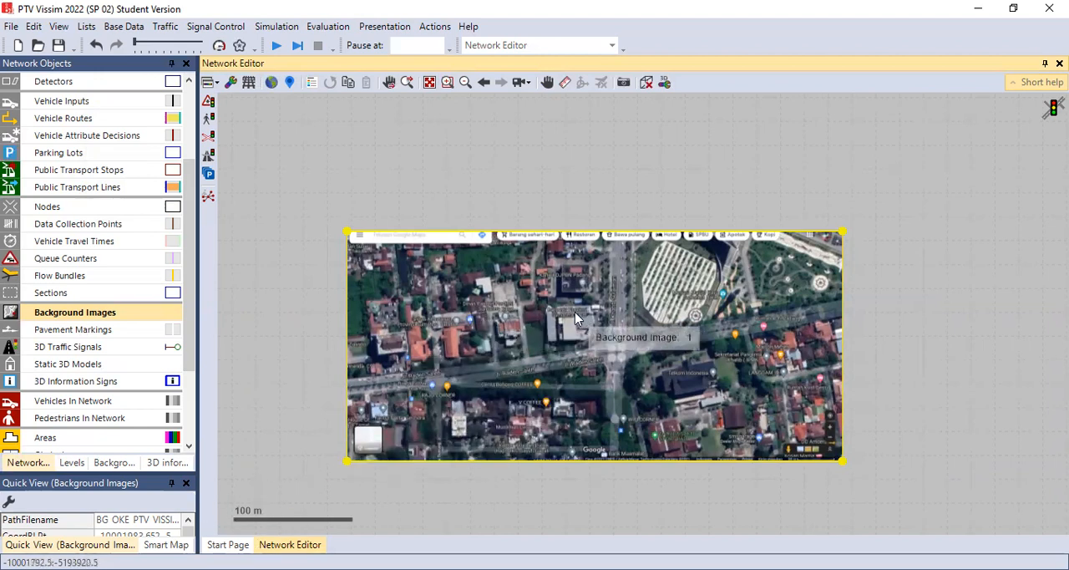
scroll(575, 311, "up", 3)
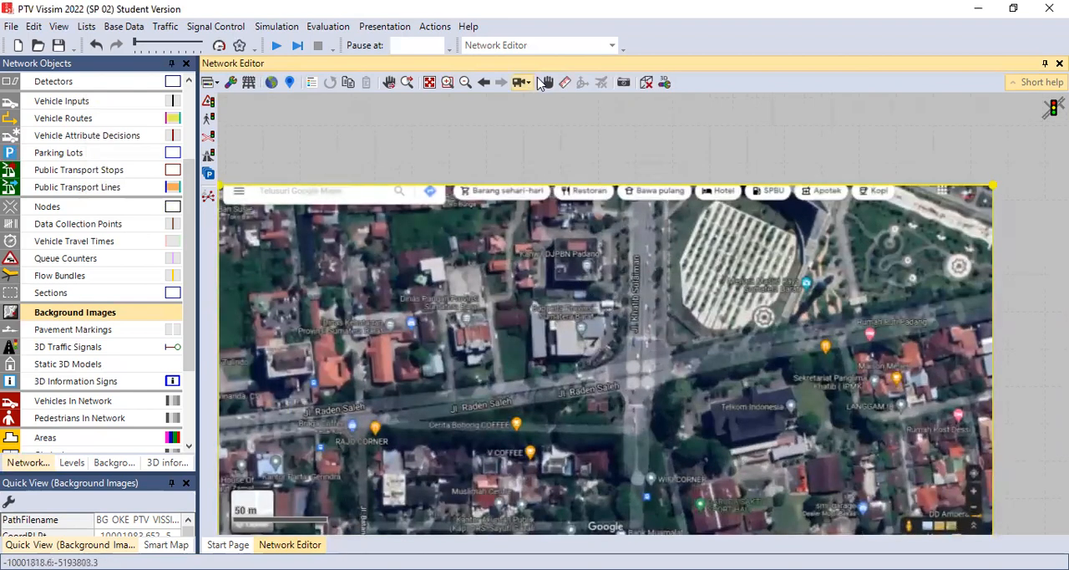
left_click_drag(618, 366, 611, 325)
mouse_move(622, 387)
left_mouse_down()
mouse_move(622, 340)
mouse_move(606, 357)
mouse_move(601, 400)
left_mouse_up()
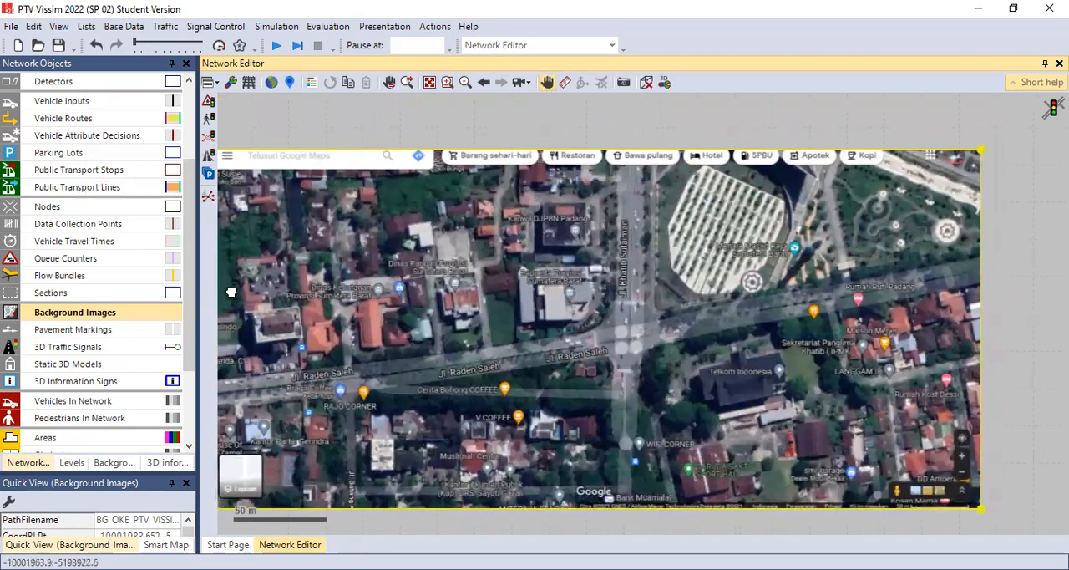
scroll(187, 306, "up", 3)
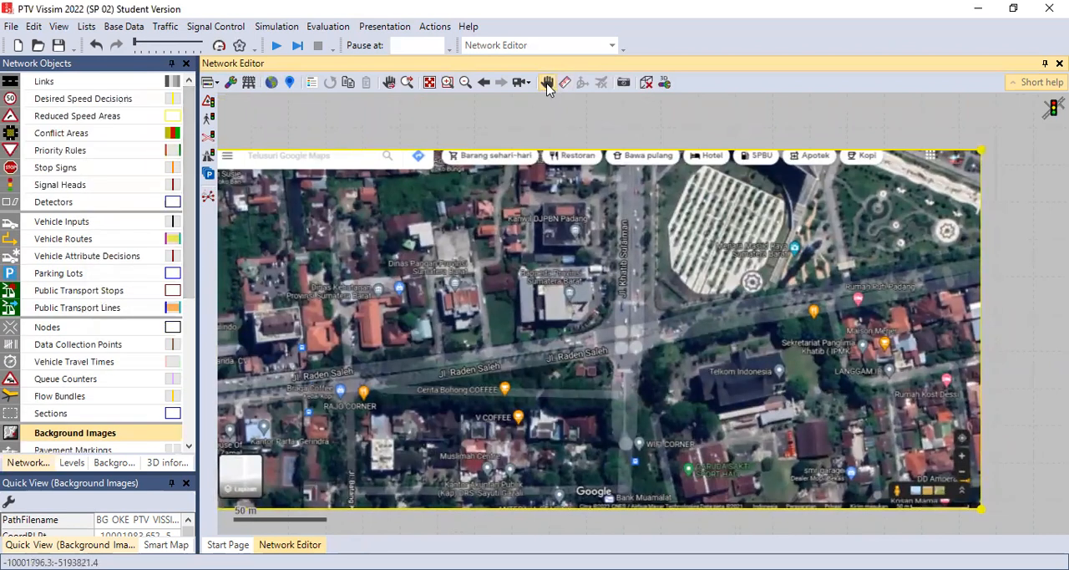
left_click(61, 83)
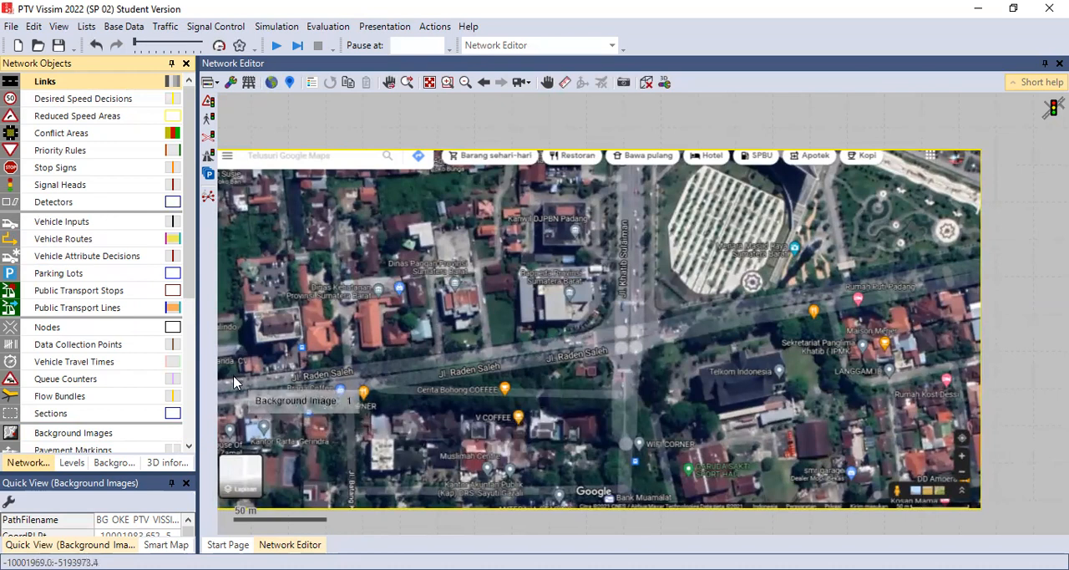
mouse_move(233, 384)
left_mouse_down()
mouse_move(504, 364)
mouse_move(595, 343)
left_mouse_up()
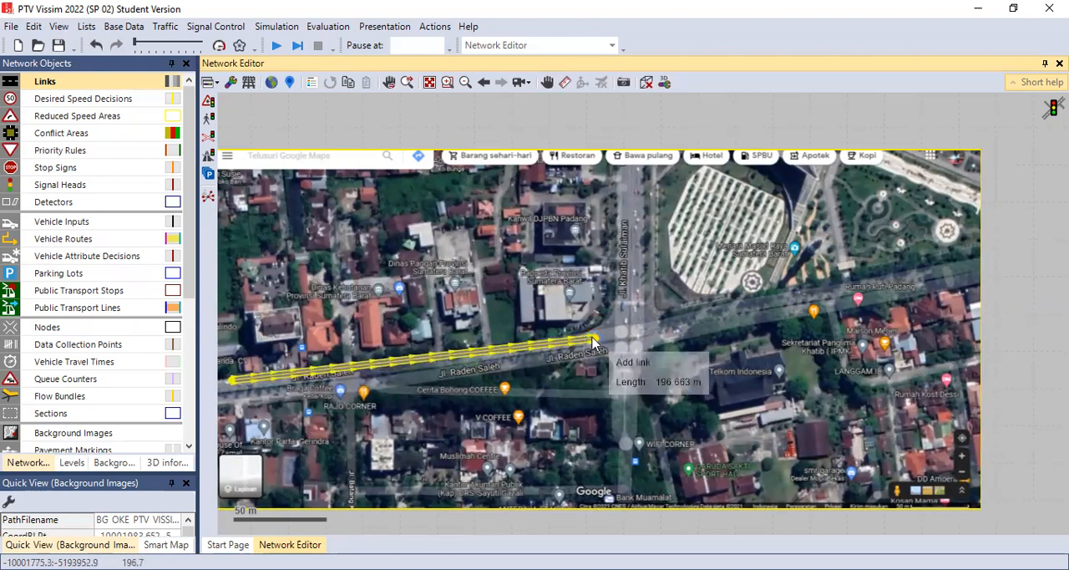
Step: Name the new link JLN. RADEN SALEH and give it 2 lanes
left_click(654, 350)
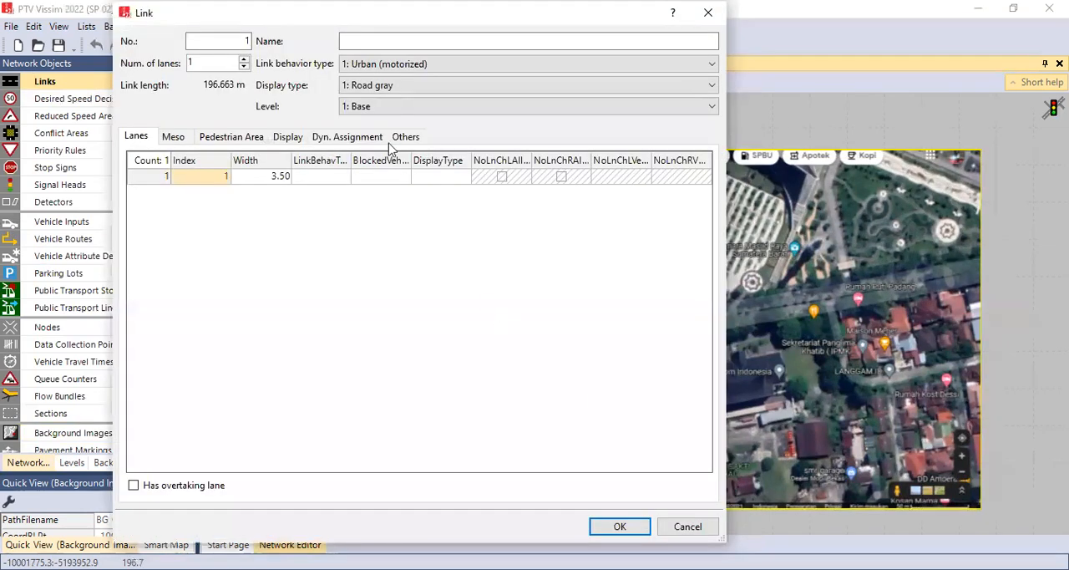
left_click(355, 41)
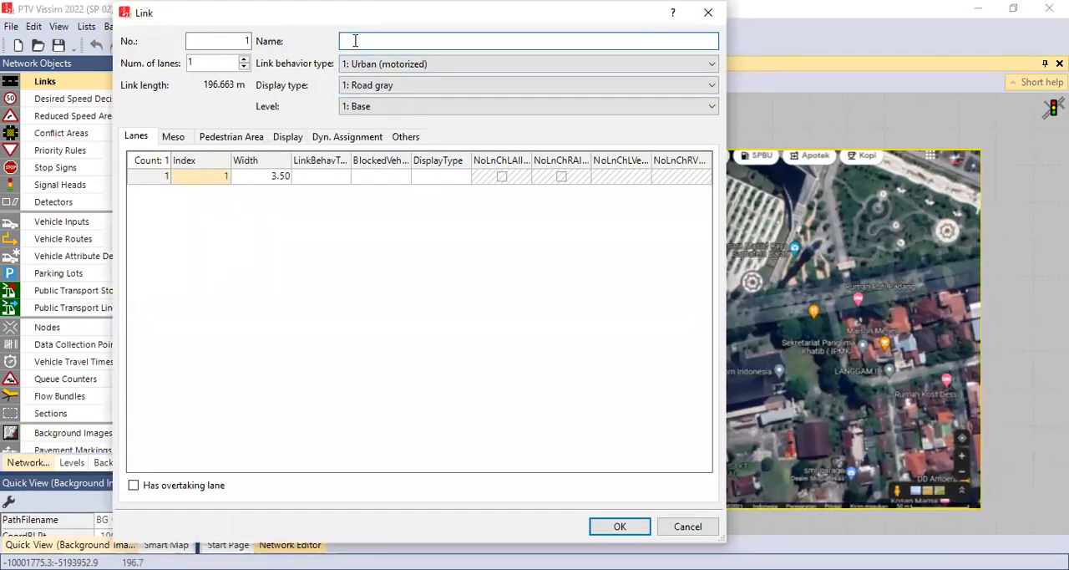
type("j")
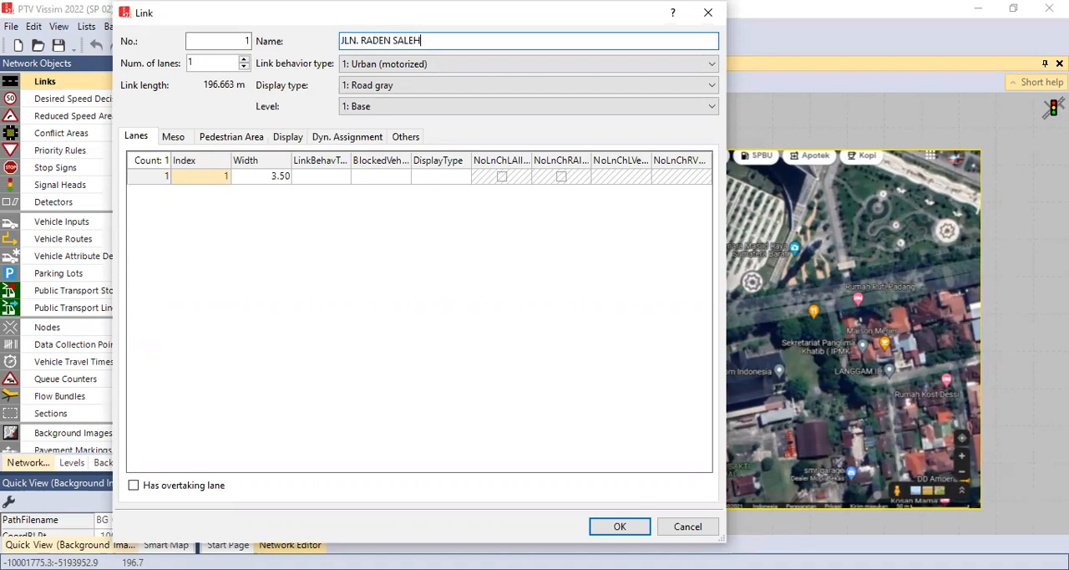
left_click(245, 62)
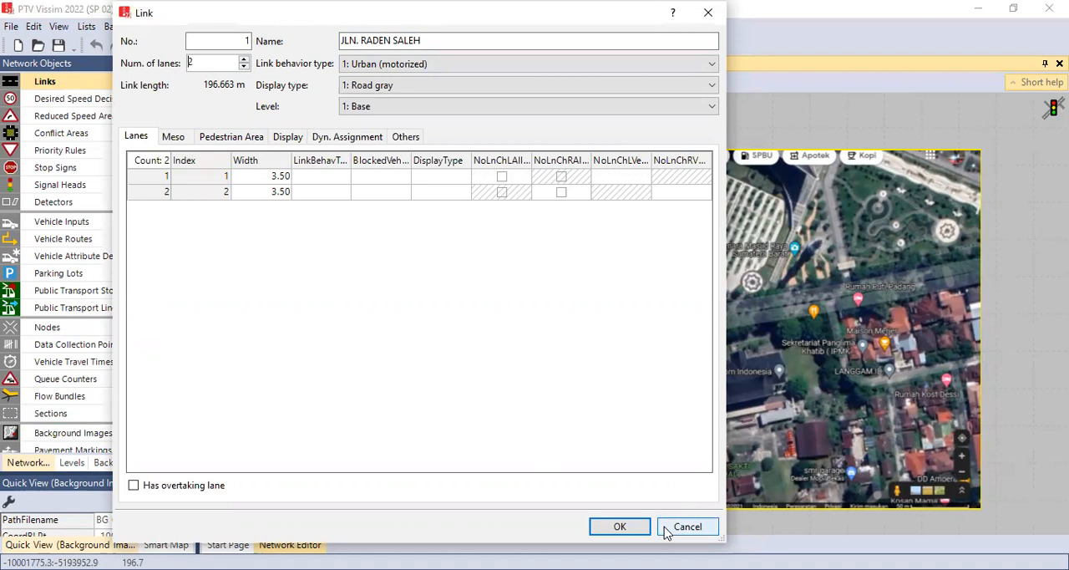
left_click(620, 526)
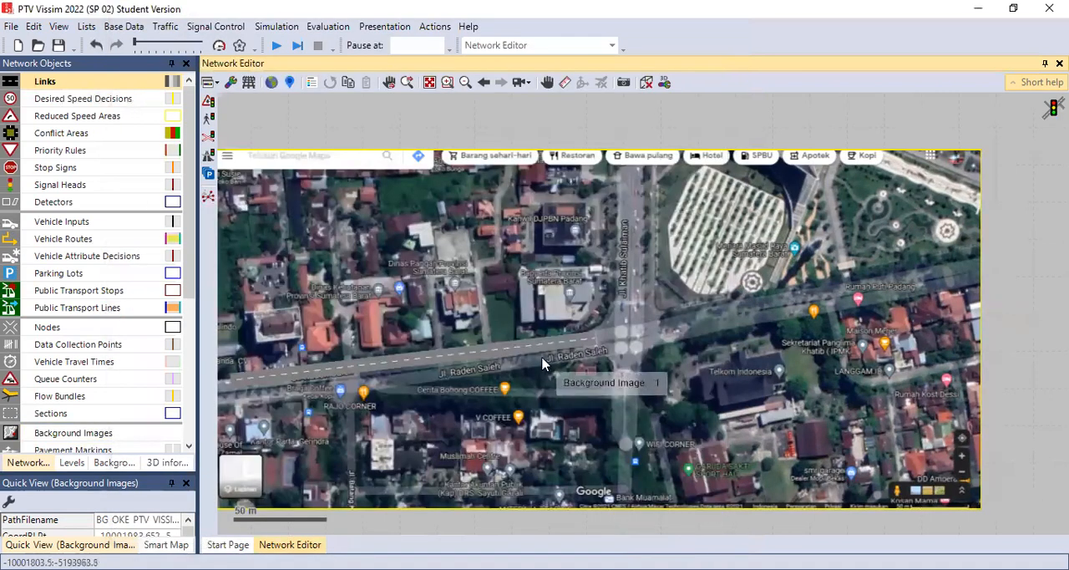
Step: Move the JLN. RADEN SALEH link slightly so it lines up with the road in the background image
left_click(509, 352)
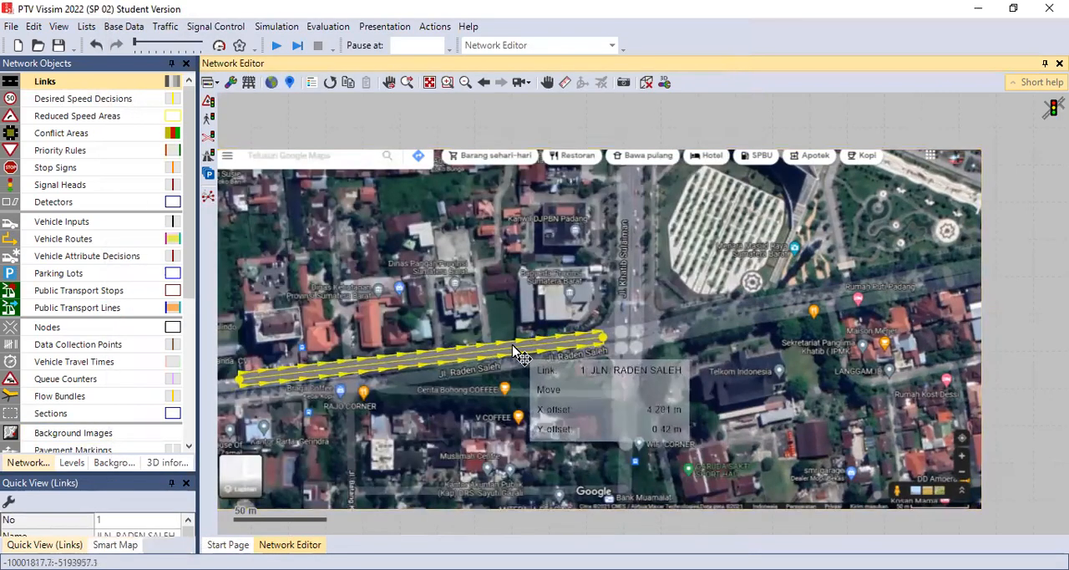
scroll(509, 352, "up", 3)
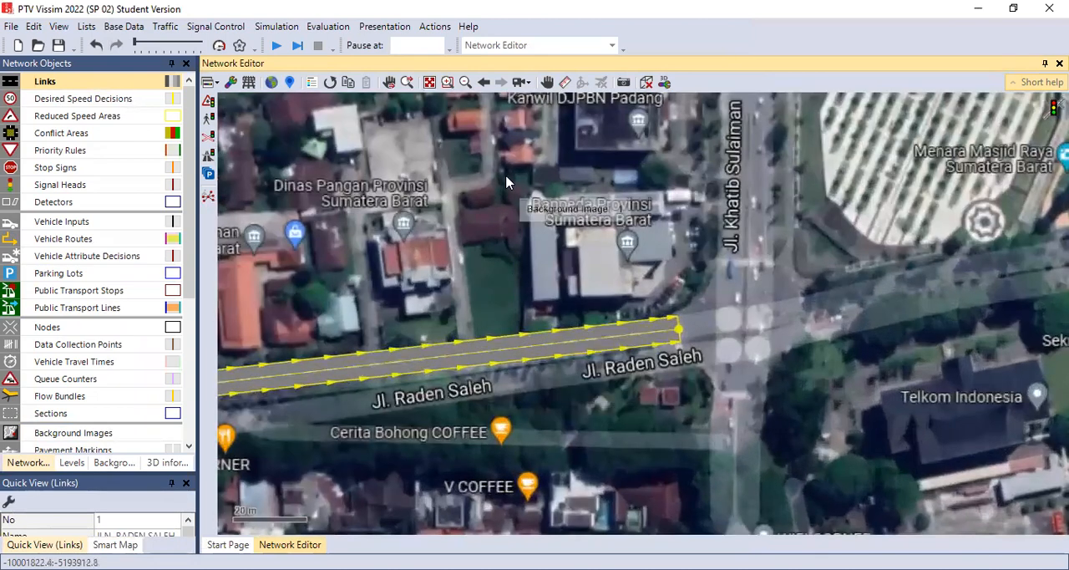
left_click_drag(495, 413, 631, 382)
left_click_drag(528, 404, 705, 379)
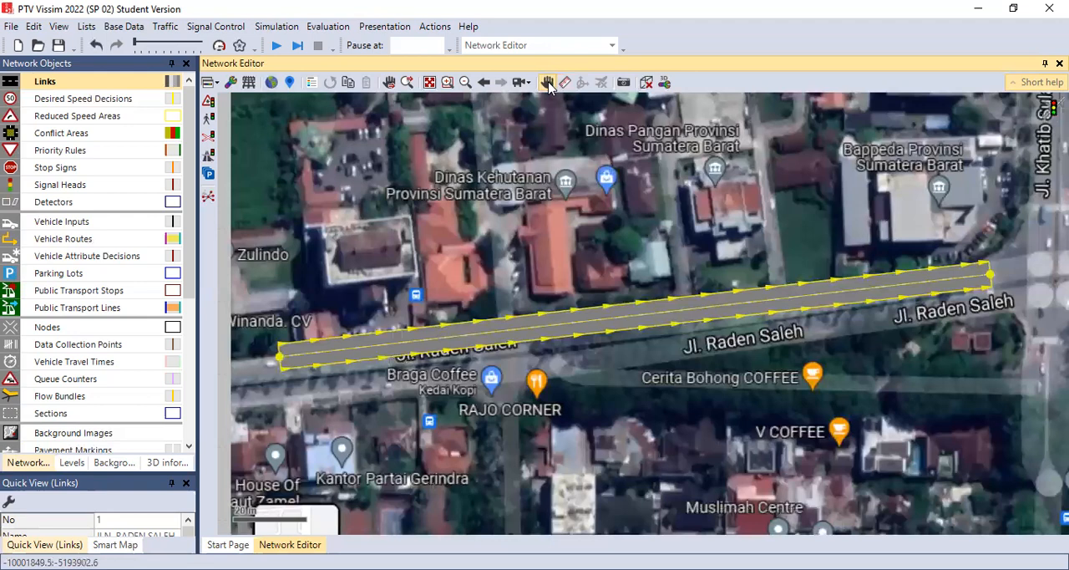
mouse_move(647, 312)
left_mouse_down()
mouse_move(656, 326)
mouse_move(648, 316)
left_mouse_up()
left_click(679, 385)
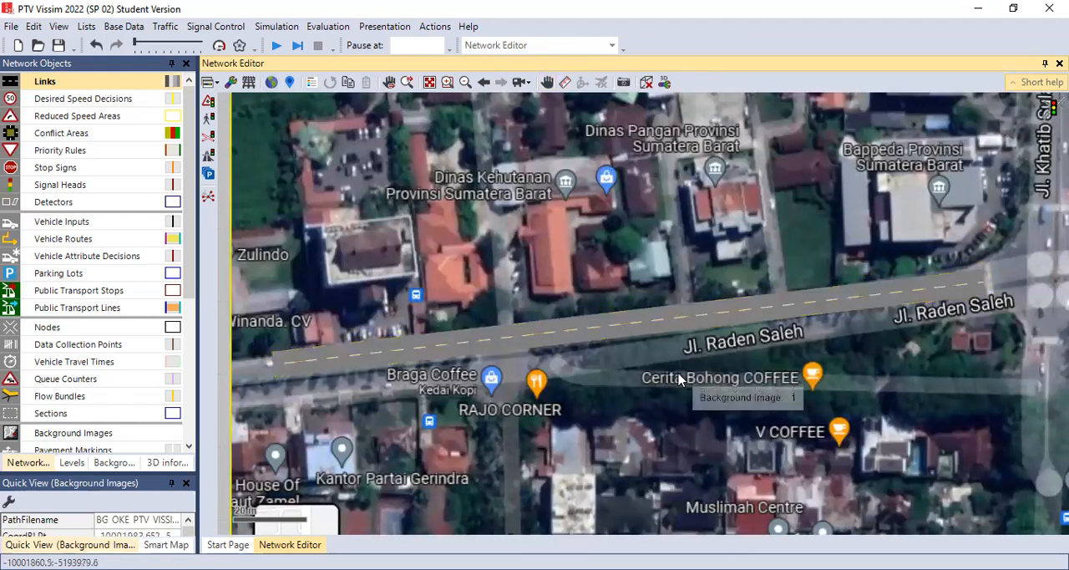
Step: Generate an opposite-direction link with 2 lanes from the JLN. RADEN SALEH link and place it along the original's south side
left_click(697, 321)
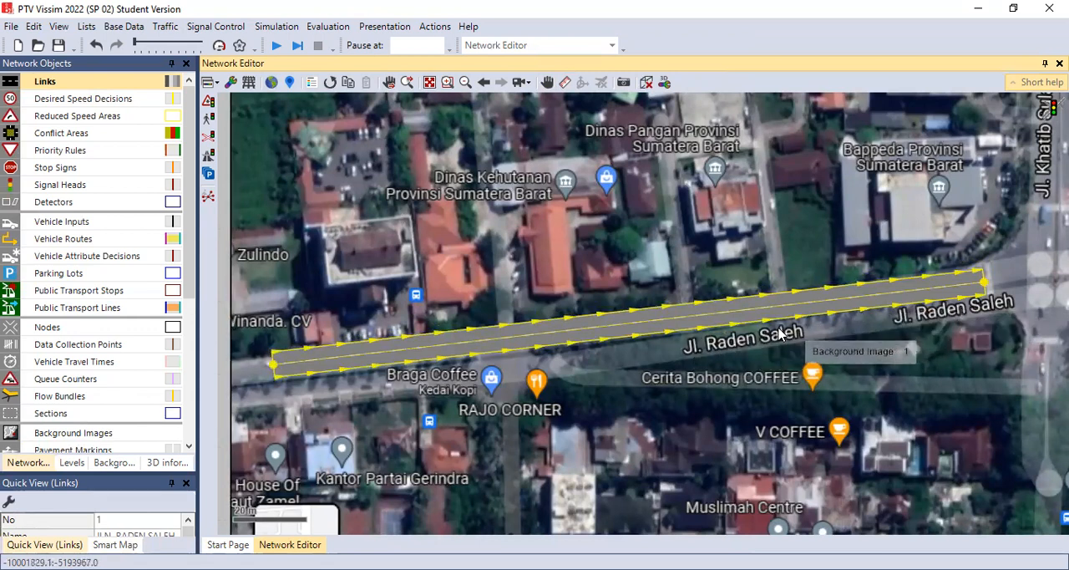
right_click(639, 325)
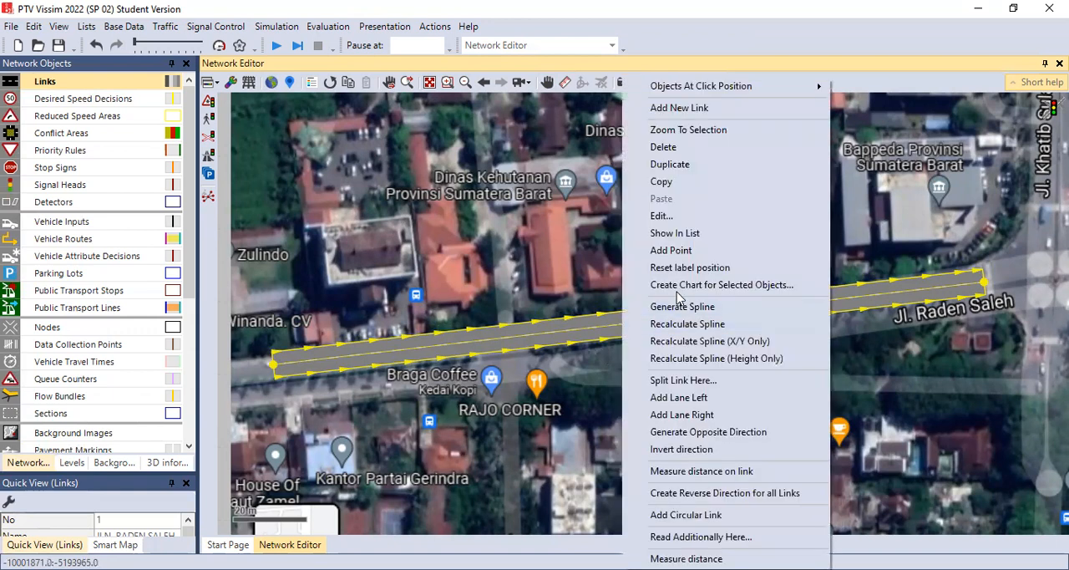
left_click(709, 432)
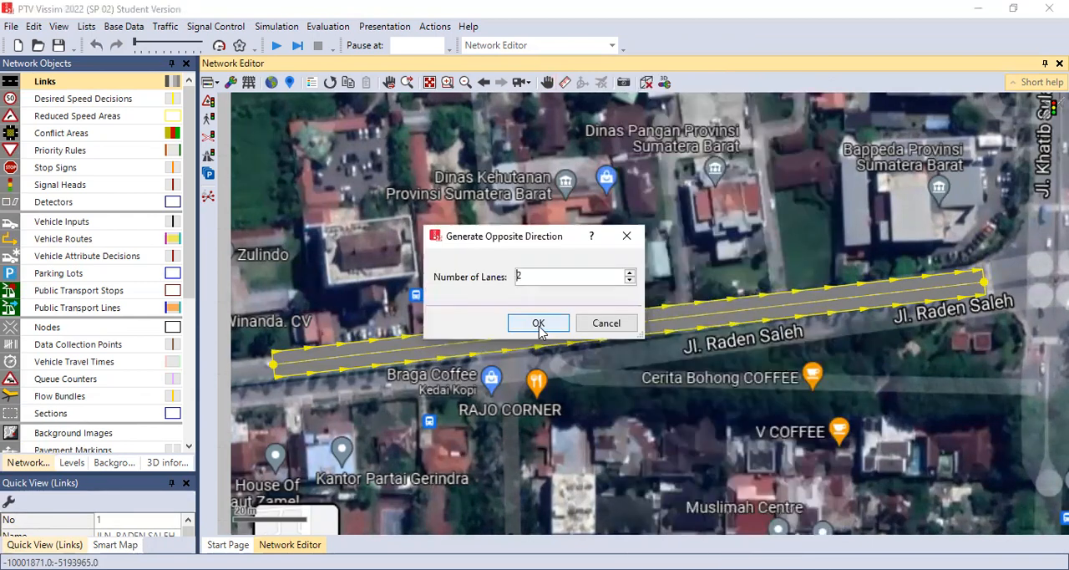
left_click(539, 325)
left_click_drag(605, 307, 616, 365)
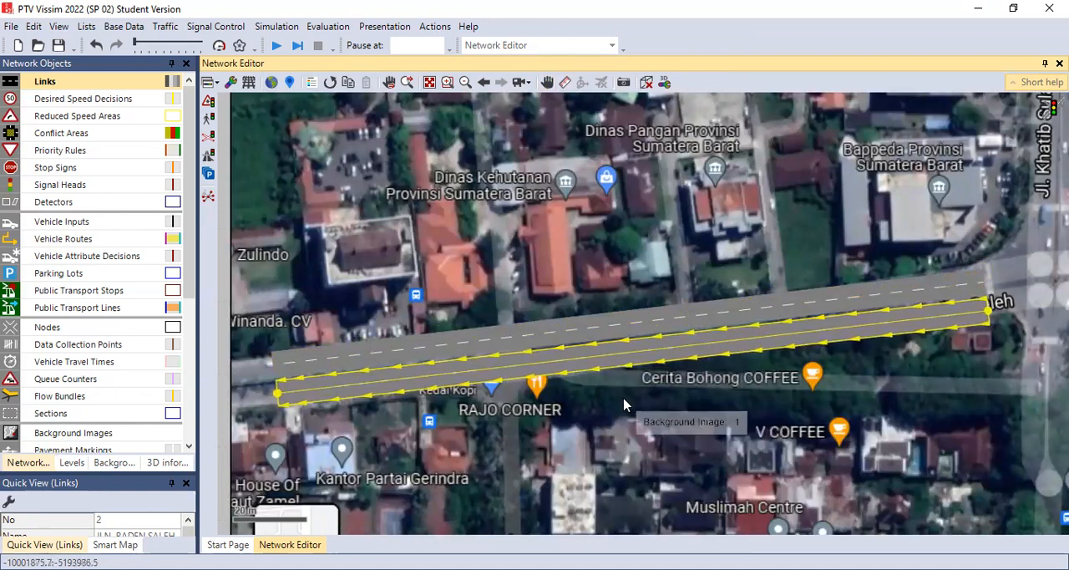
Step: Draw a link about 65 m long on the road south of the intersection, running northward from the background image's lower edge
left_click(626, 403)
left_click(547, 83)
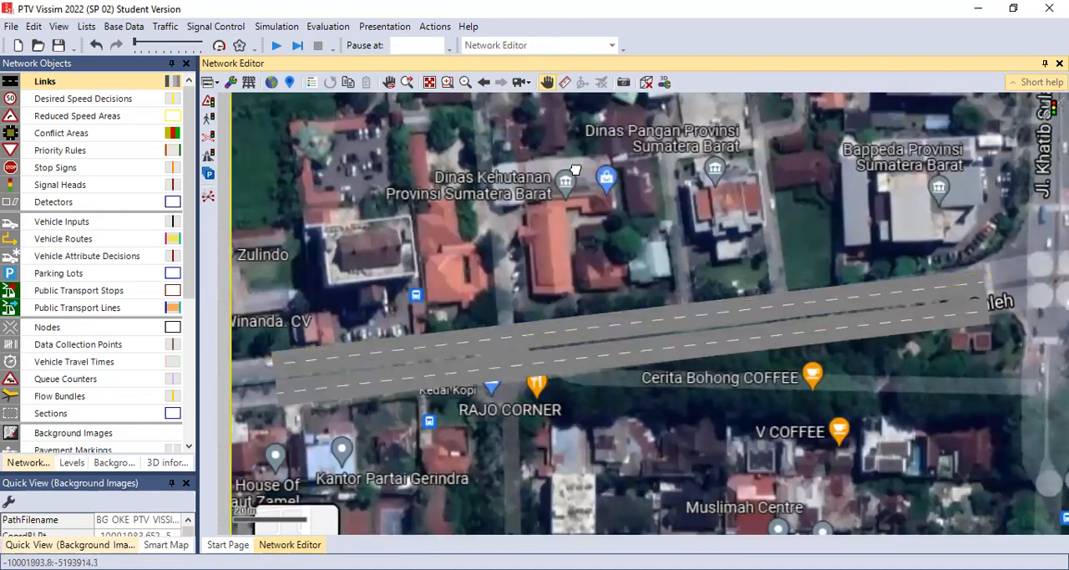
scroll(640, 365, "down", 1)
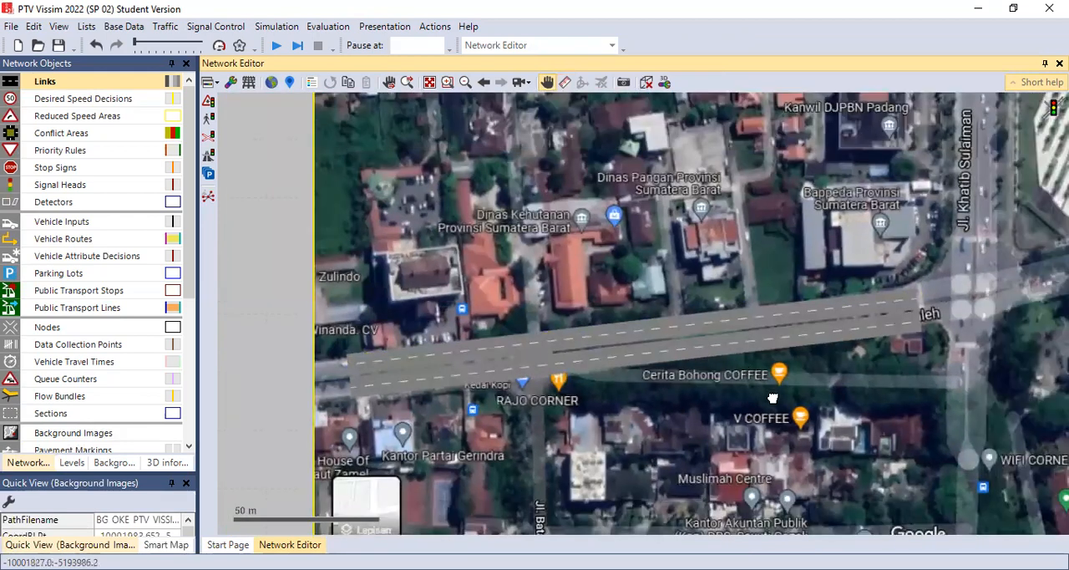
left_click_drag(773, 398, 627, 418)
left_click_drag(731, 414, 600, 343)
left_click_drag(829, 372, 756, 217)
scroll(731, 319, "down", 1)
left_click_drag(682, 293, 698, 315)
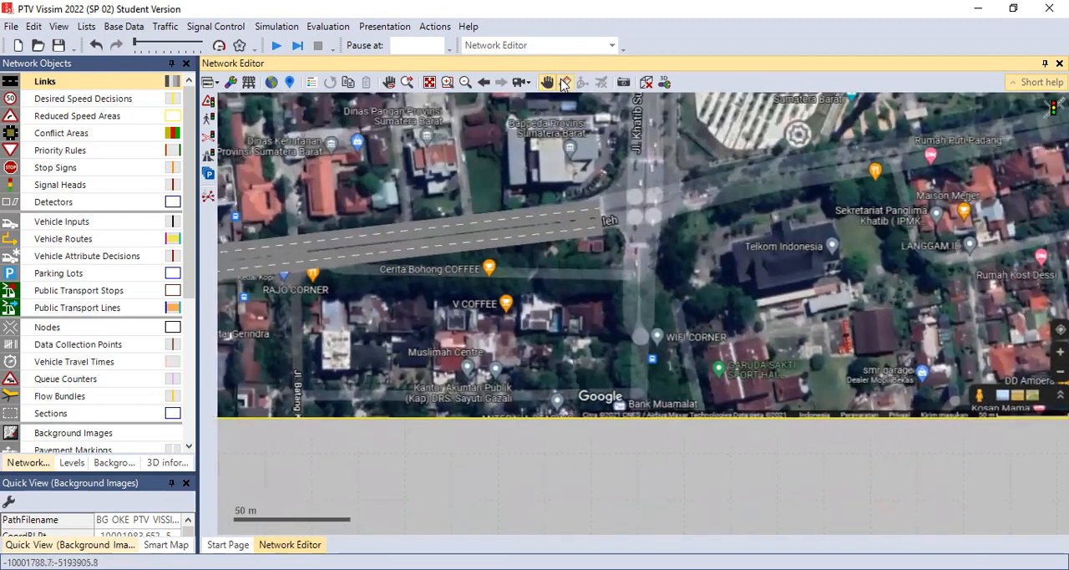
left_click(156, 81)
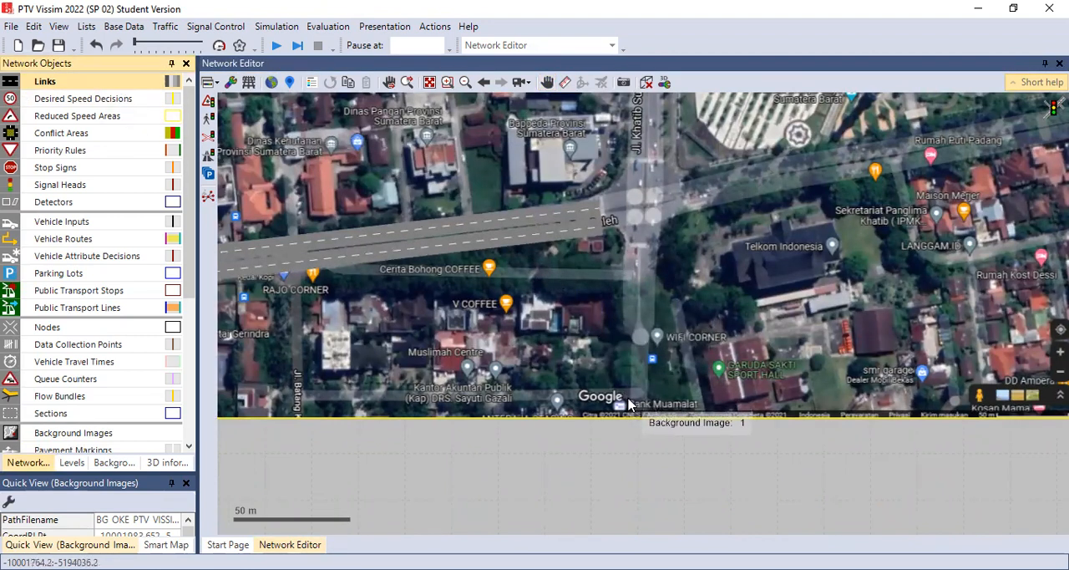
left_click_drag(629, 405, 631, 257)
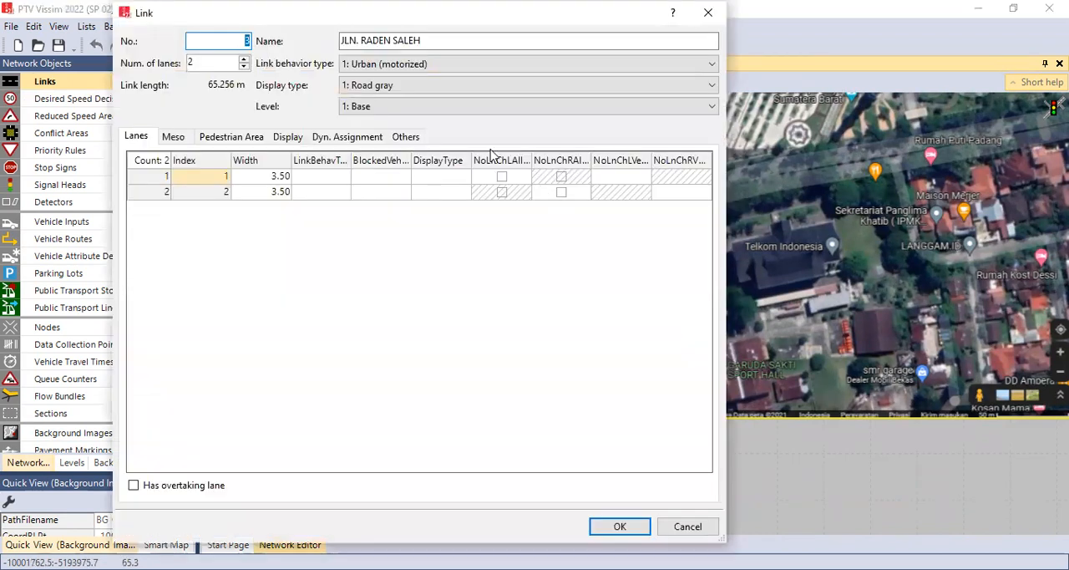
Step: Name the new 2-lane link on the south arm JLN. RASUNA SAID
left_click(439, 40)
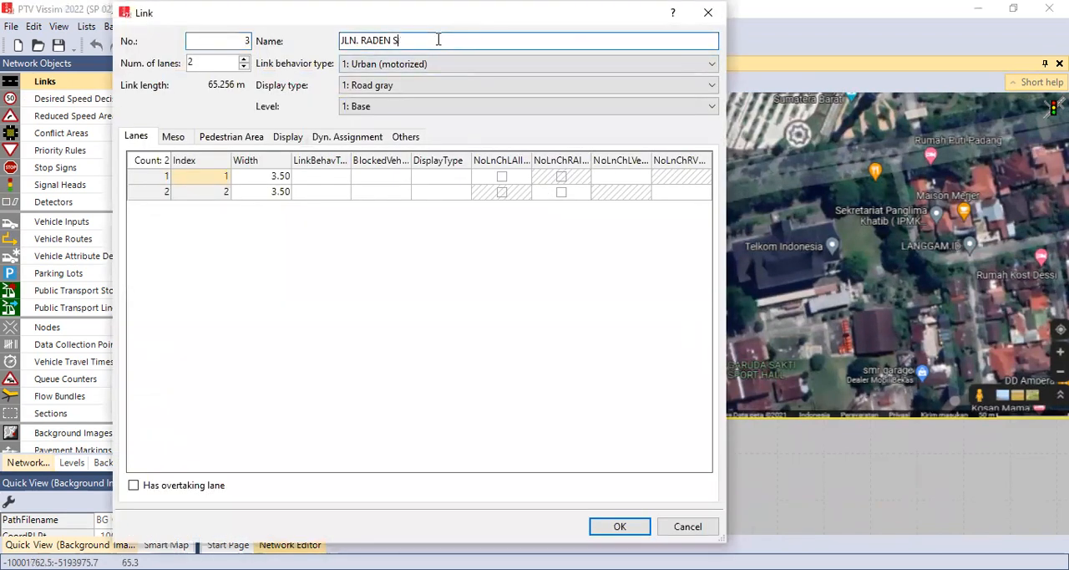
type("RA")
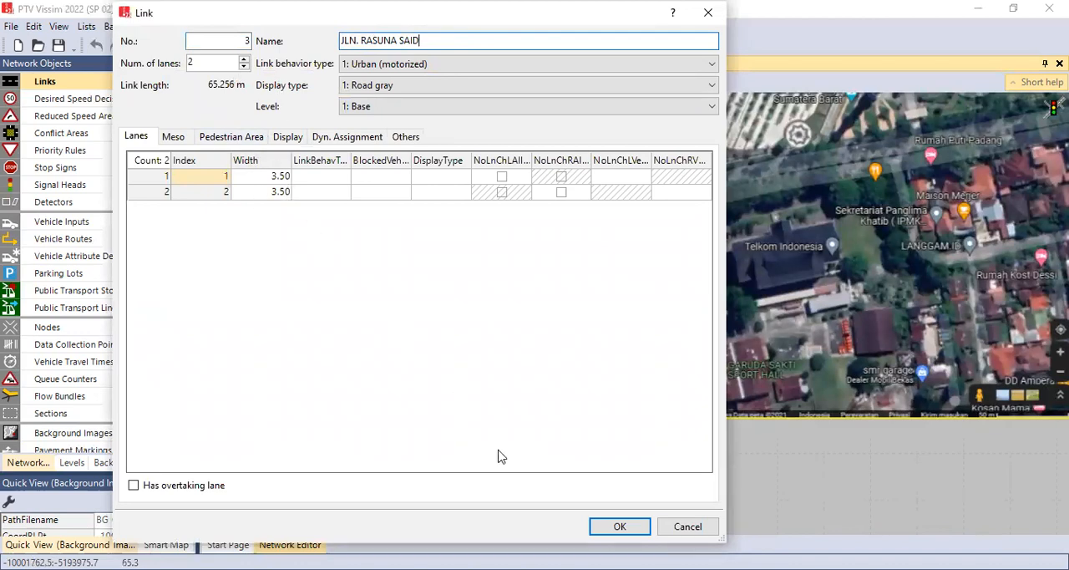
left_click(619, 527)
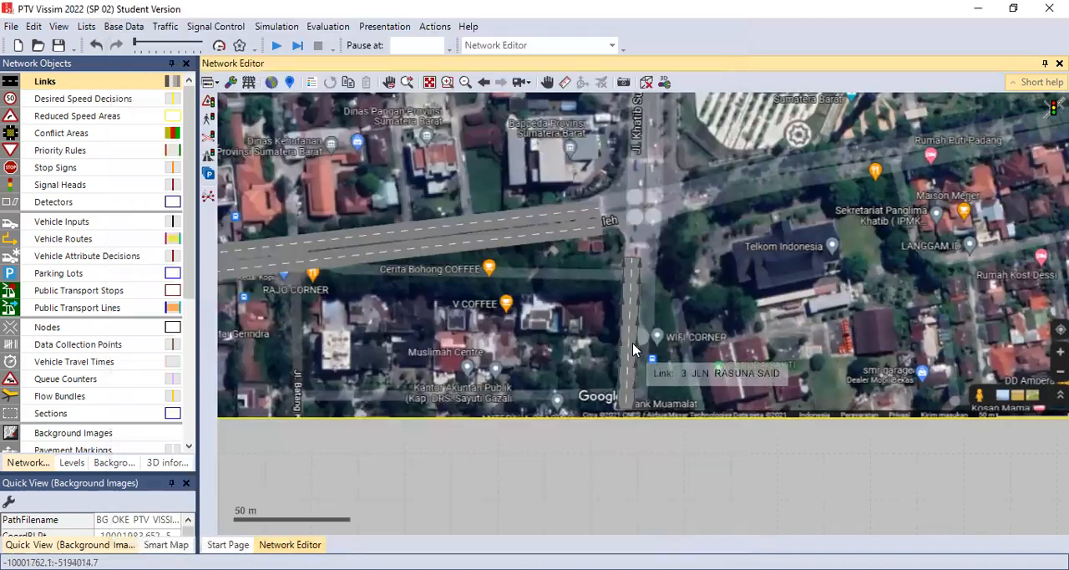
Step: Generate an opposite-direction link with 2 lanes from the JLN. RASUNA SAID link and place it along the original's east side
left_click(626, 335)
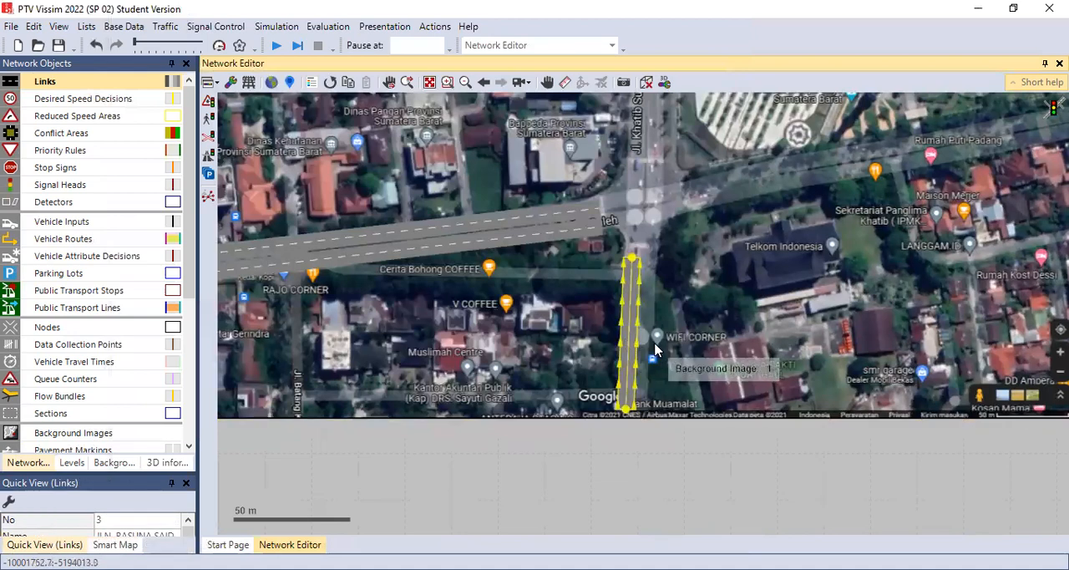
scroll(654, 333, "up", 2)
left_click(654, 326)
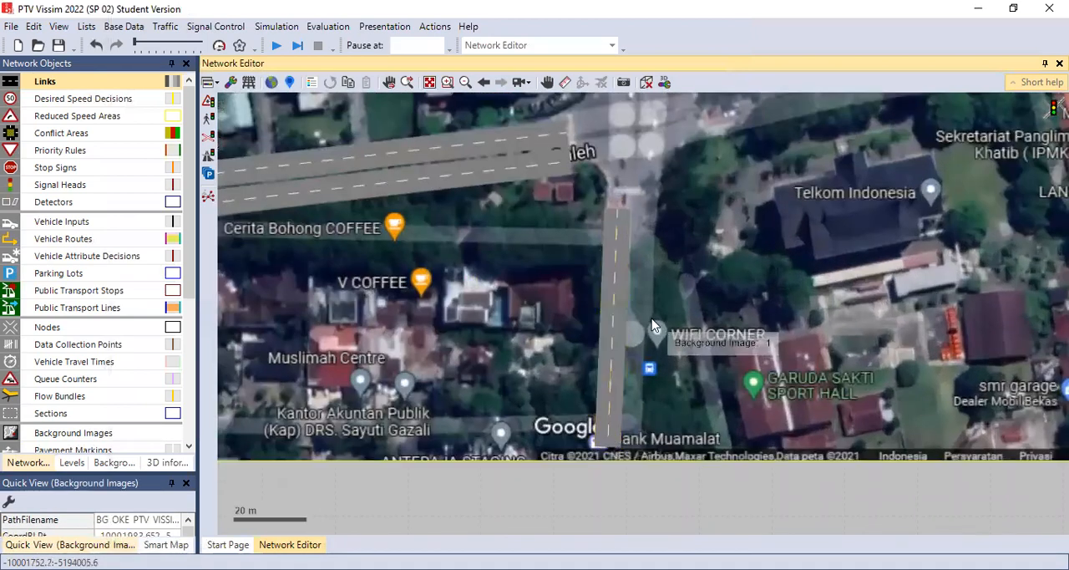
left_click(613, 298)
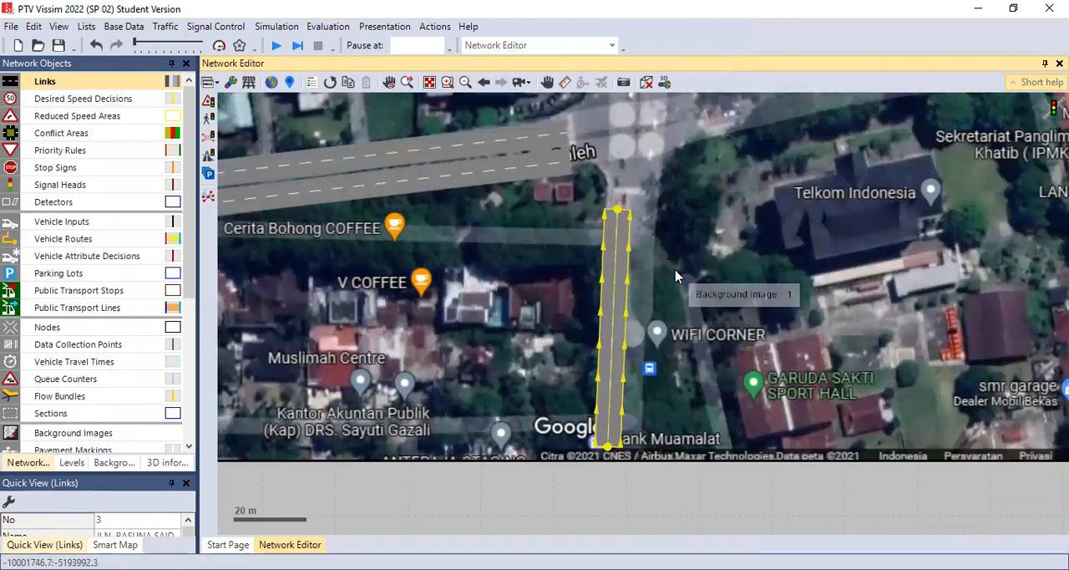
scroll(676, 276, "up", 1)
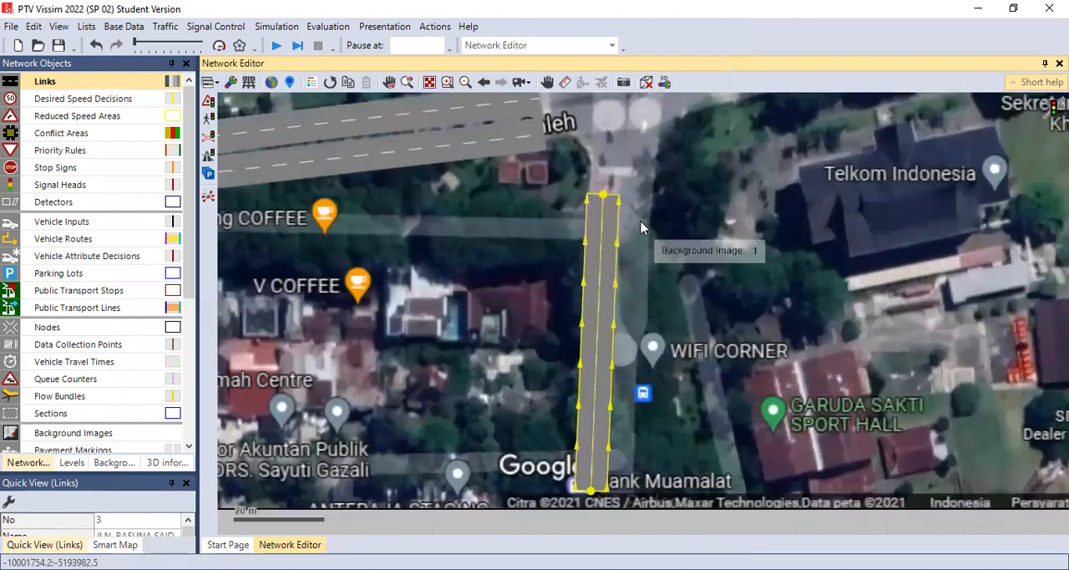
right_click(600, 279)
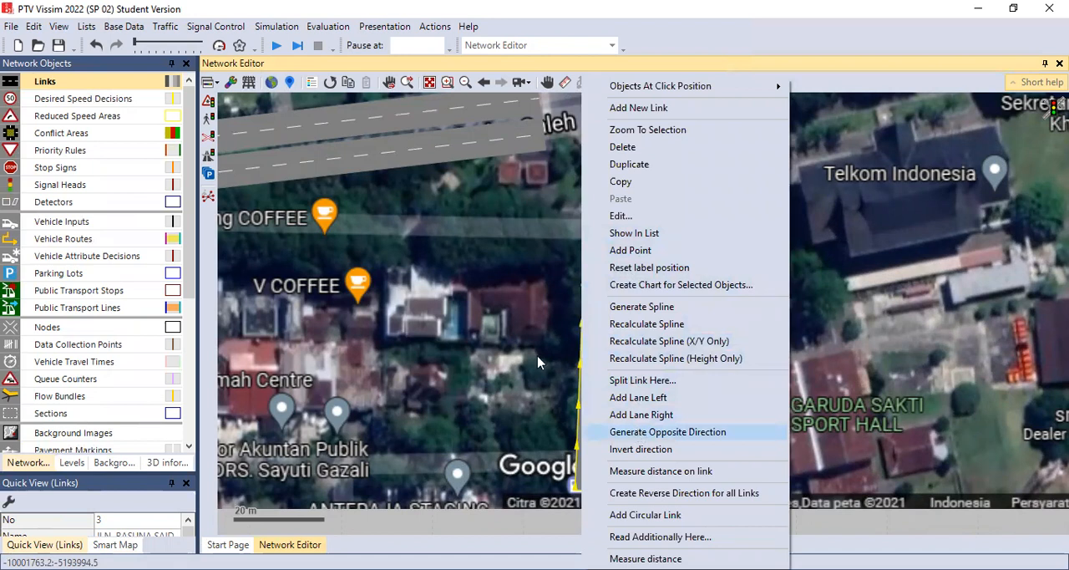
key("Return")
left_click(543, 323)
left_click_drag(565, 320, 634, 317)
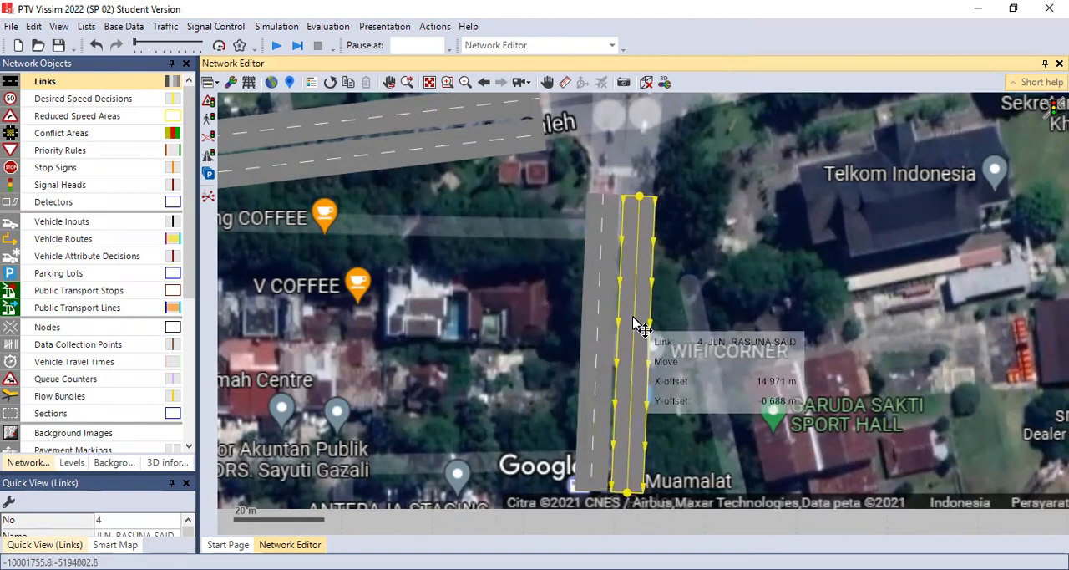
left_click(682, 257)
Step: Draw a link about 166 m long on the road east of the intersection, running eastward to the background image's edge
left_click(547, 82)
left_click_drag(698, 151, 644, 345)
left_click_drag(688, 255, 675, 360)
left_click_drag(729, 315, 609, 299)
left_click_drag(808, 352, 723, 352)
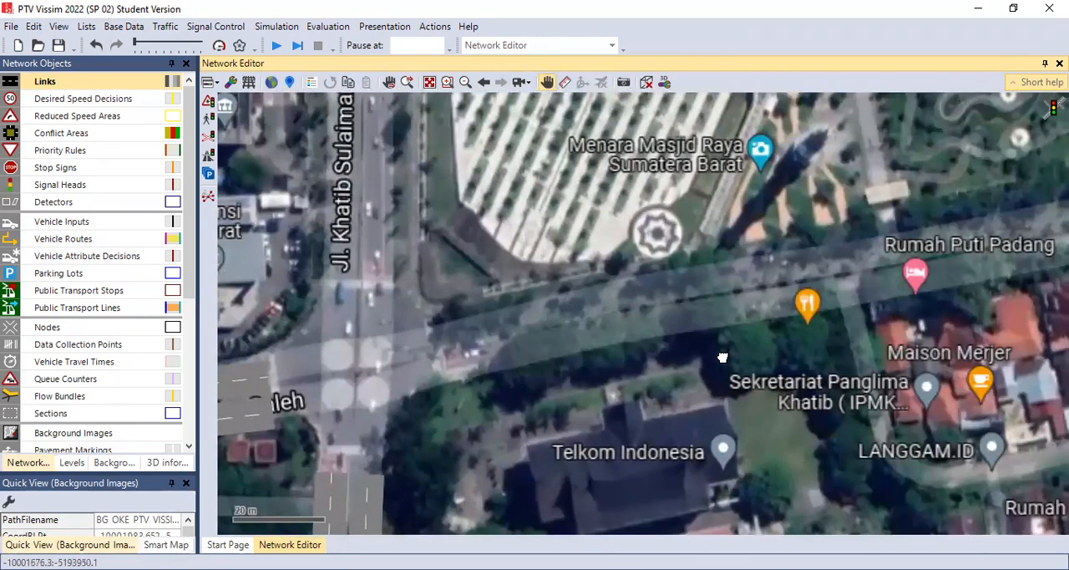
scroll(723, 357, "down", 3)
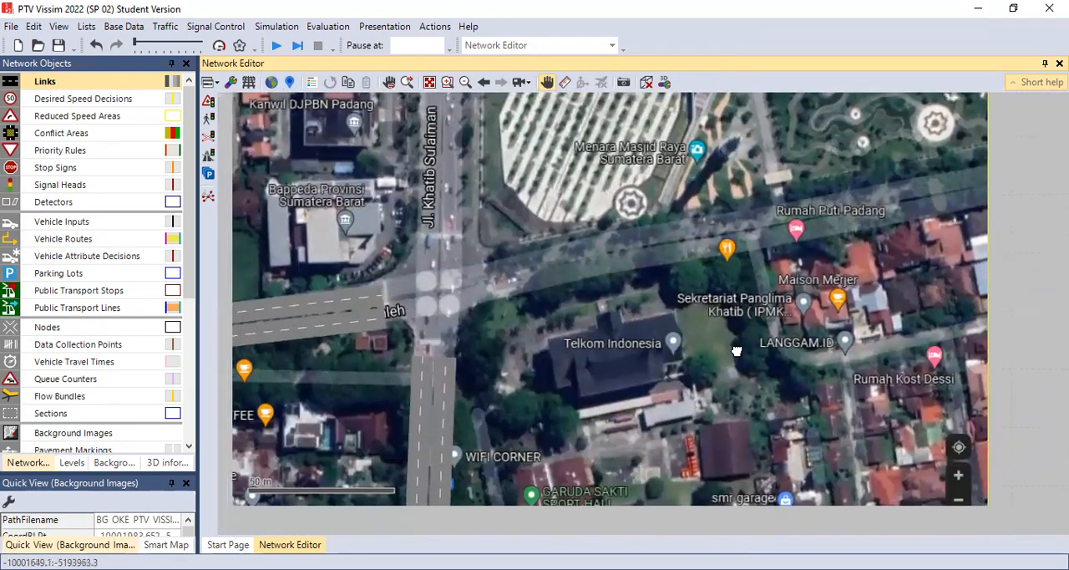
left_click(110, 83)
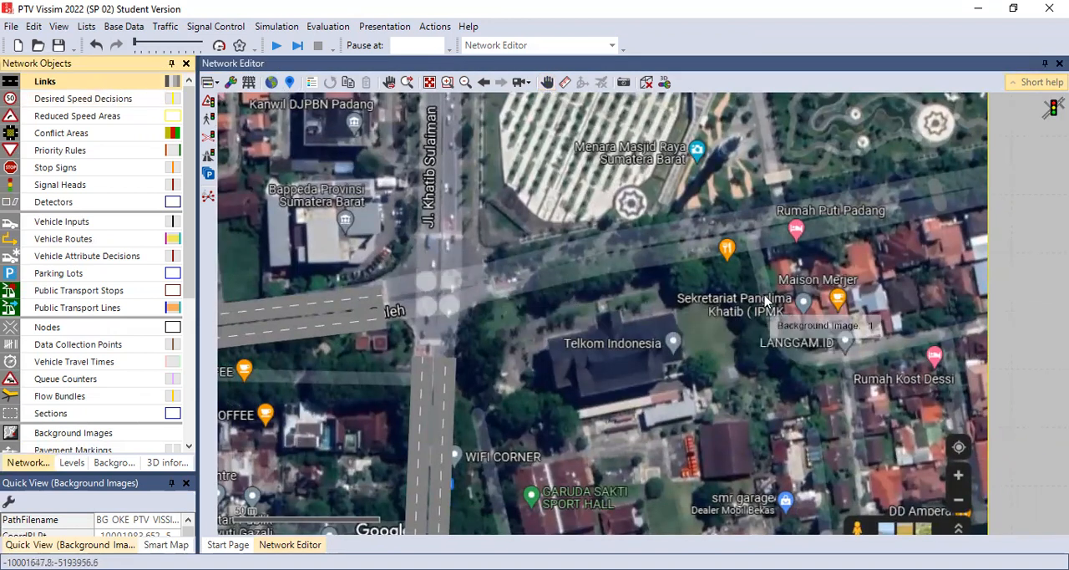
left_click(497, 269)
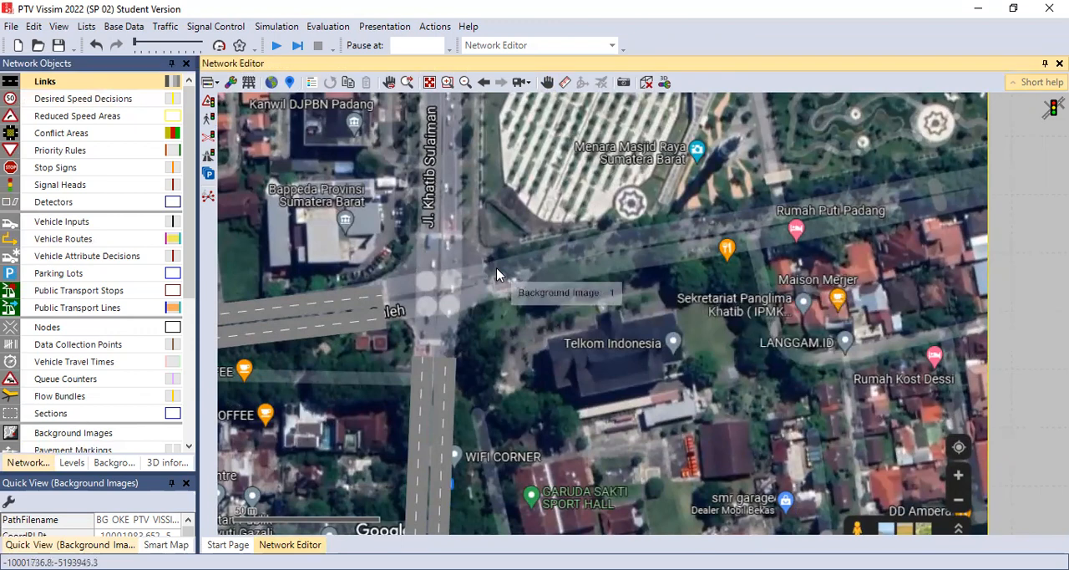
mouse_move(501, 266)
left_mouse_down()
mouse_move(794, 240)
mouse_move(979, 182)
left_mouse_up()
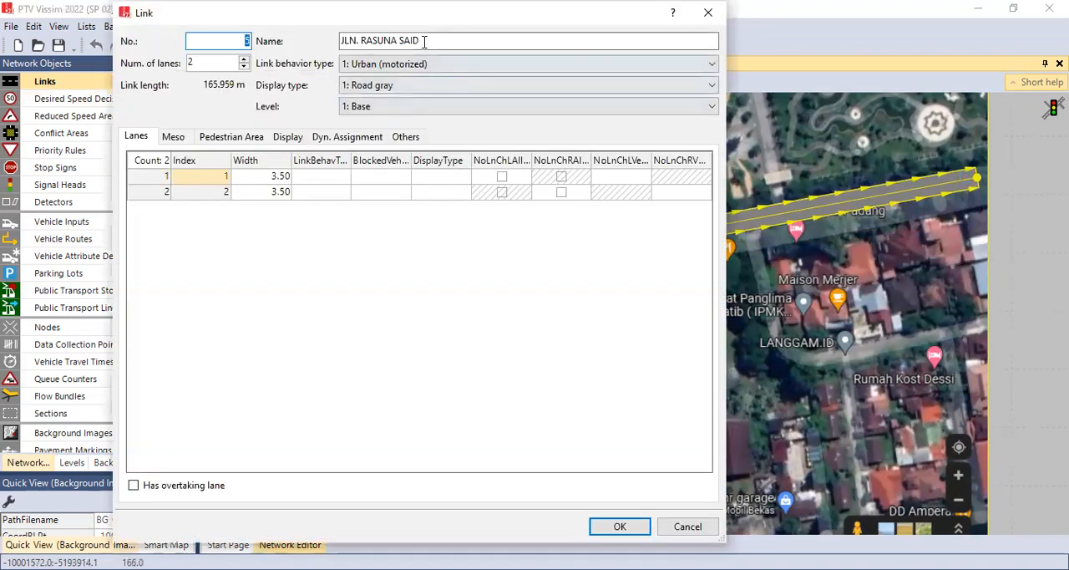
Step: Name the new 2-lane link on the east arm JLN. KH AHMAD DAHLAN
left_click(425, 42)
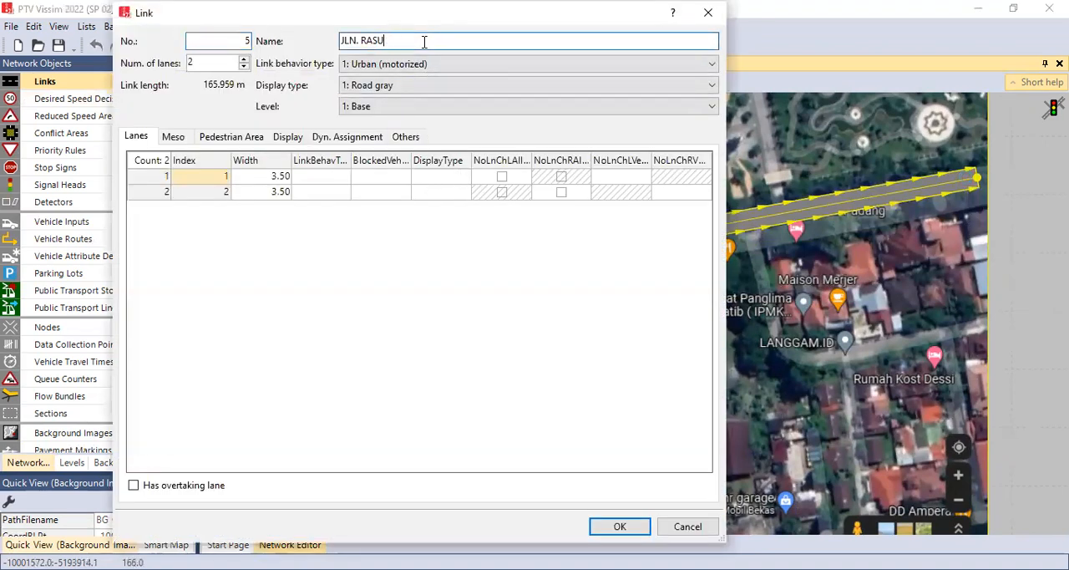
type("KH AHMAD DAHLAN")
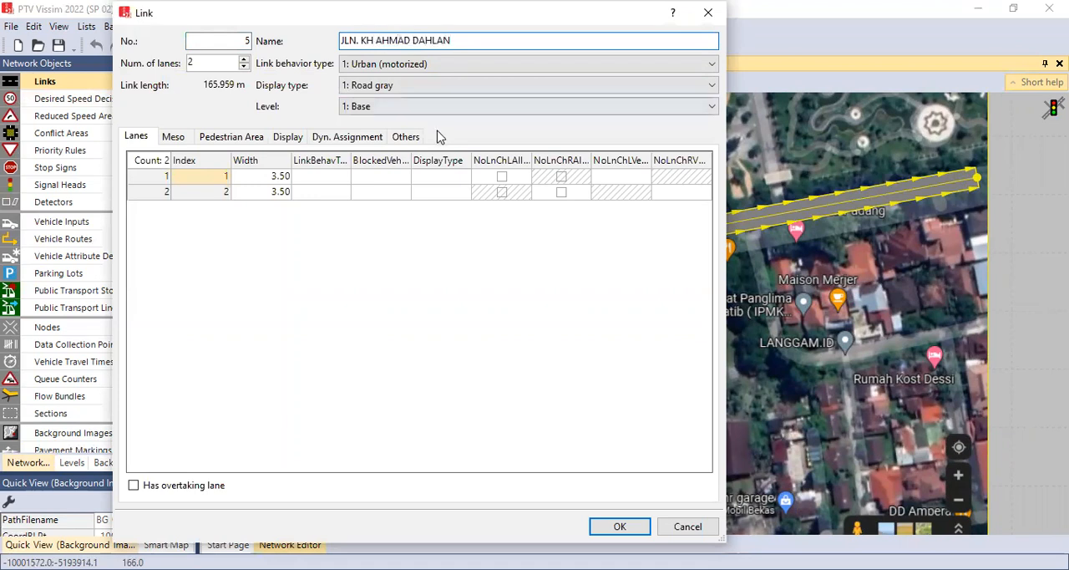
left_click(622, 526)
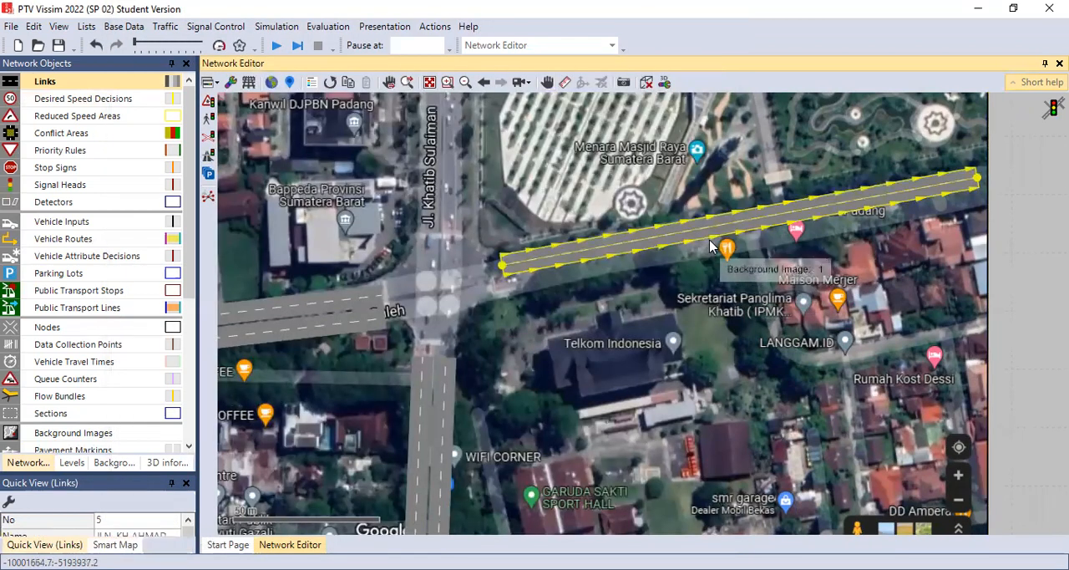
Step: Generate an opposite-direction link with 2 lanes from the JLN. KH AHMAD DAHLAN link and place it along the original's south side
right_click(711, 245)
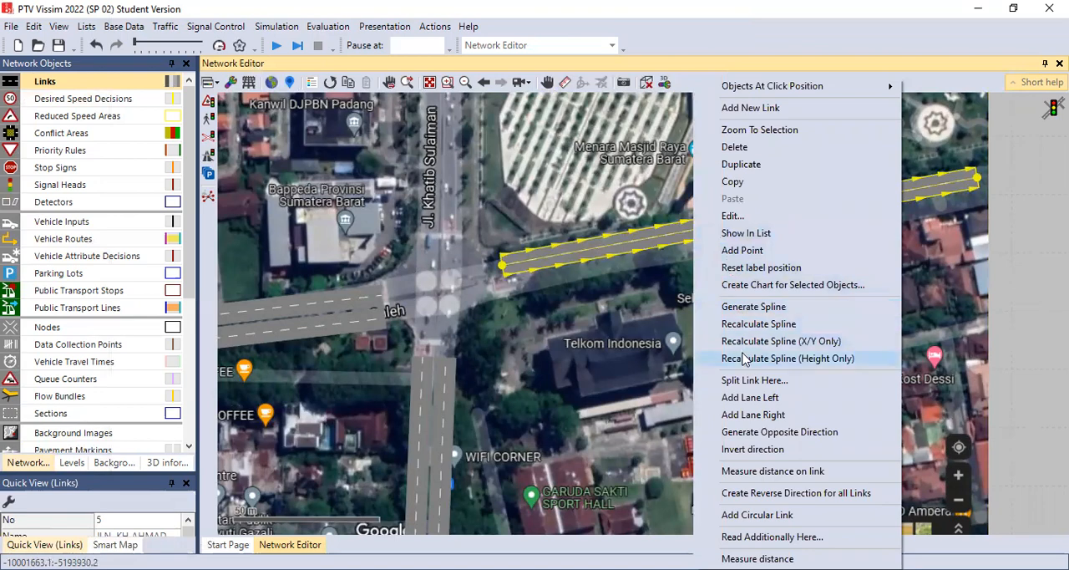
left_click(780, 432)
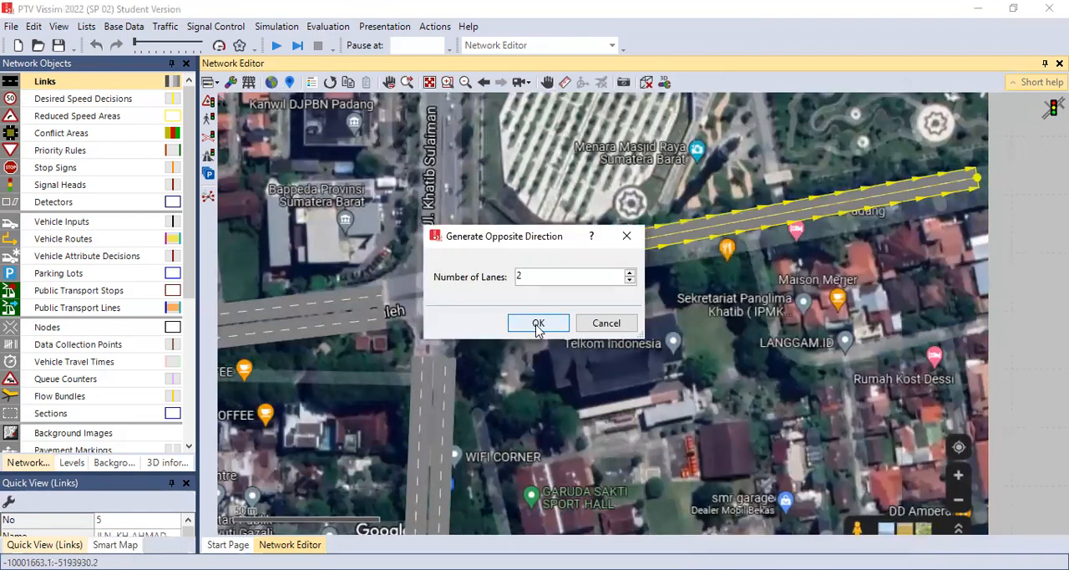
left_click(540, 320)
mouse_move(644, 242)
left_mouse_down()
mouse_move(656, 269)
mouse_move(647, 258)
left_mouse_up()
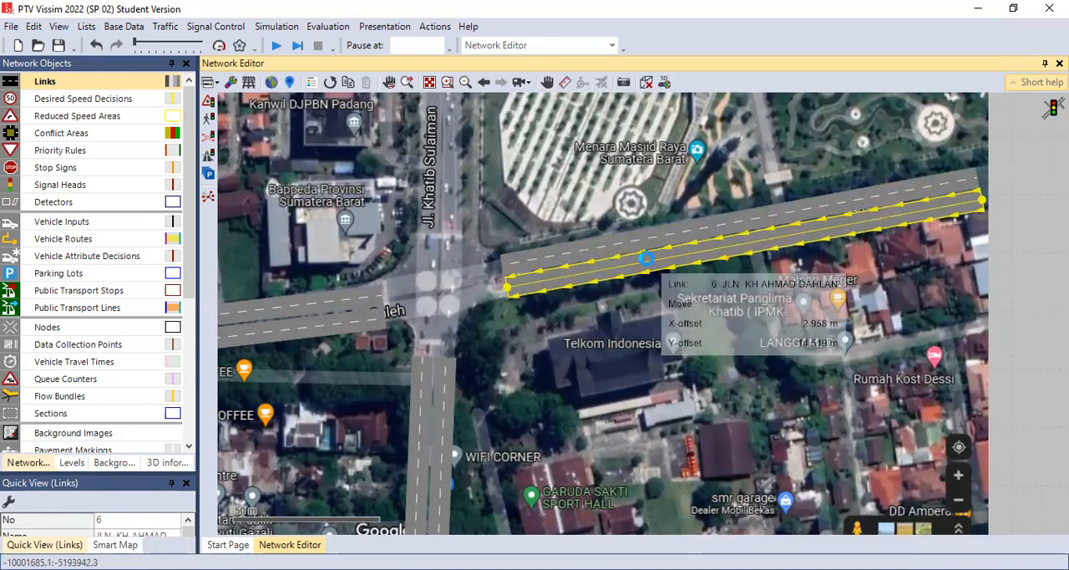
left_click(655, 322)
Step: Draw a link about 70 m long along Jl. Khatib Sulaiman, running northward from the intersection
left_click(547, 82)
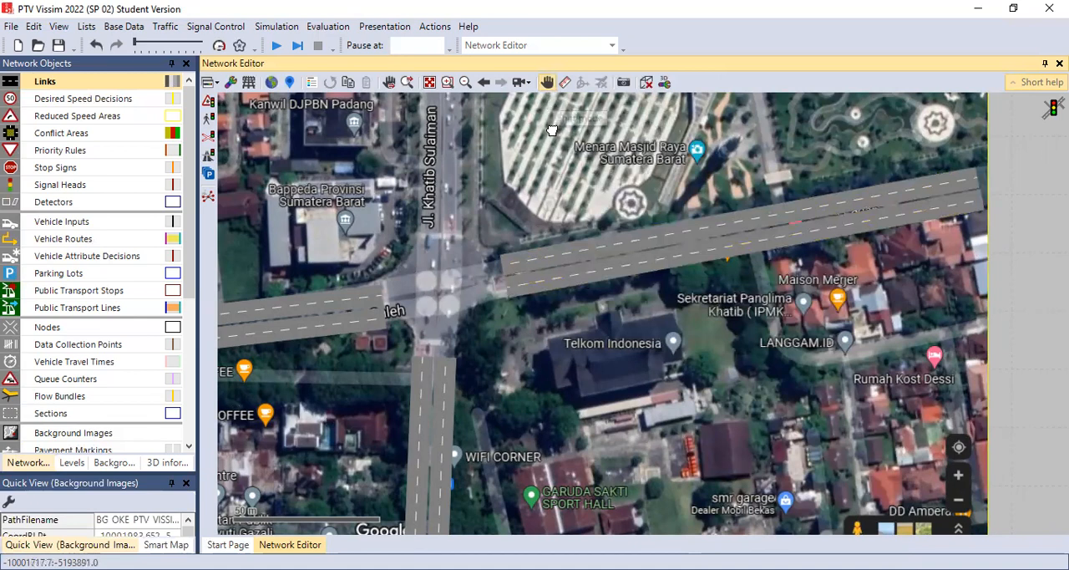
left_click_drag(551, 132, 590, 236)
scroll(588, 241, "down", 3)
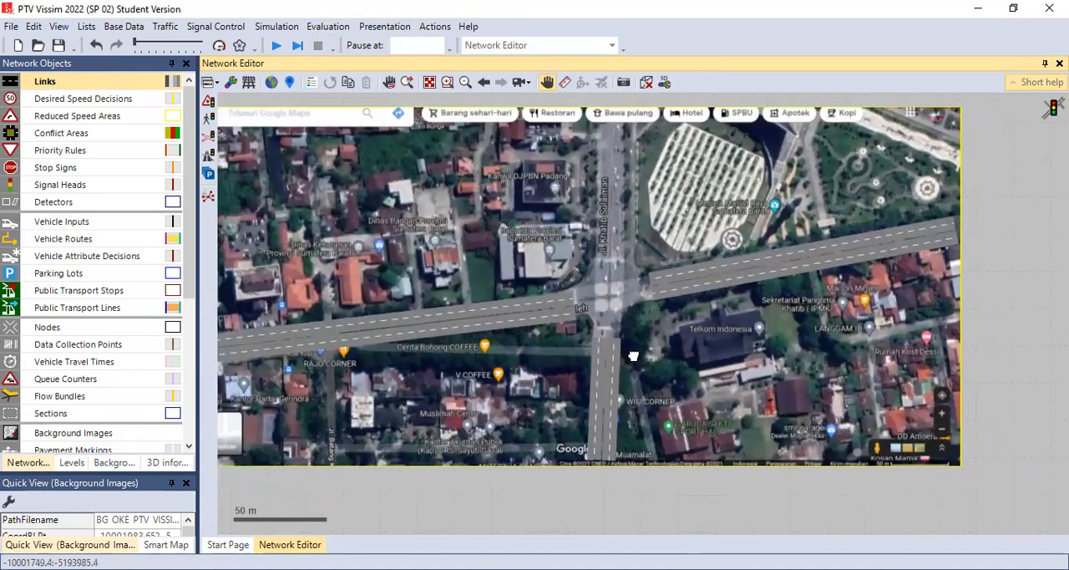
scroll(622, 280, "up", 2)
left_click_drag(651, 179, 663, 277)
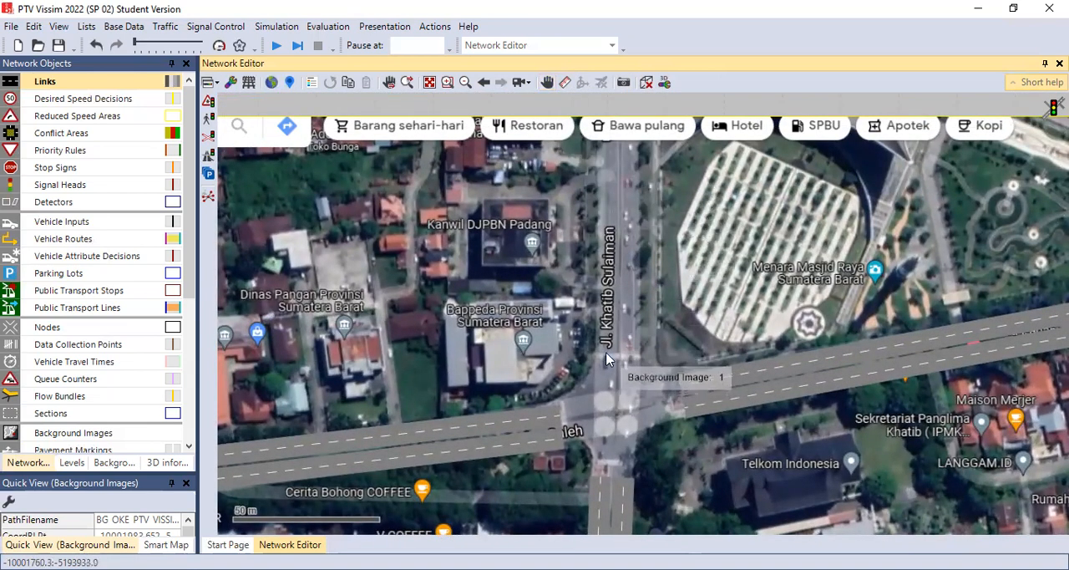
left_click_drag(607, 347, 609, 145)
Step: Name the new north-arm link JLN. KHATIB SULAIMAN and give it 3 lanes
left_click(458, 40)
key("BackSpace")
key("BackSpace")
key("BackSpace")
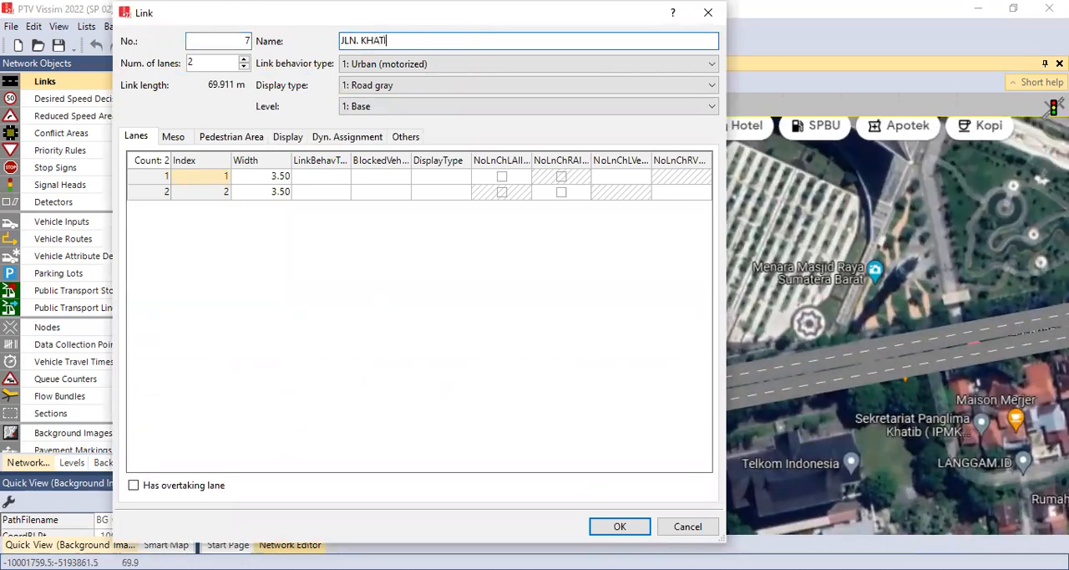
type("MAN")
left_click(244, 61)
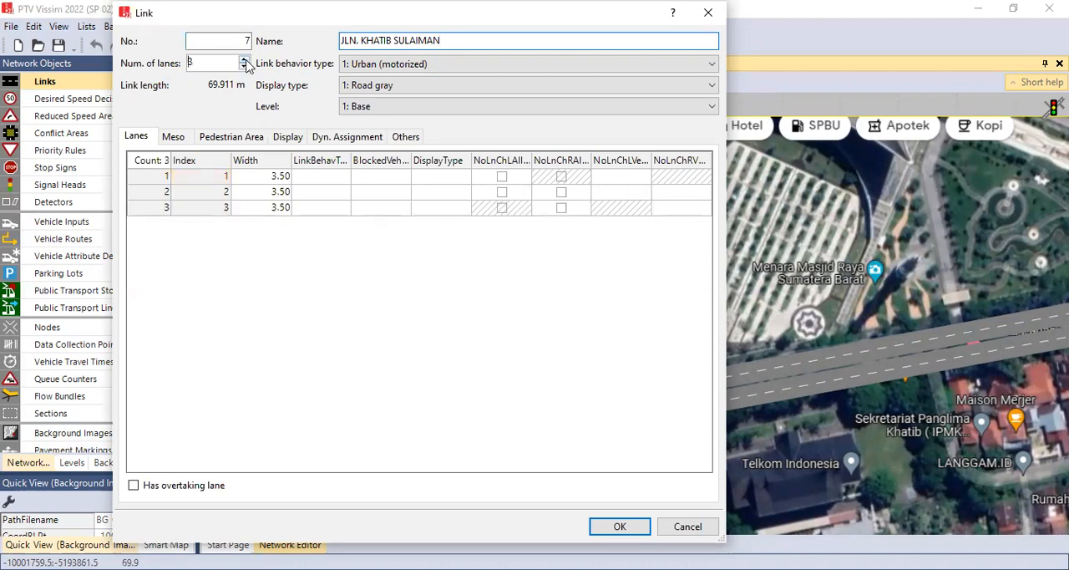
Step: Set the width of all three lanes of the JLN. KHATIB SULAIMAN link to 2.5 m
left_click(287, 177)
left_click(285, 177)
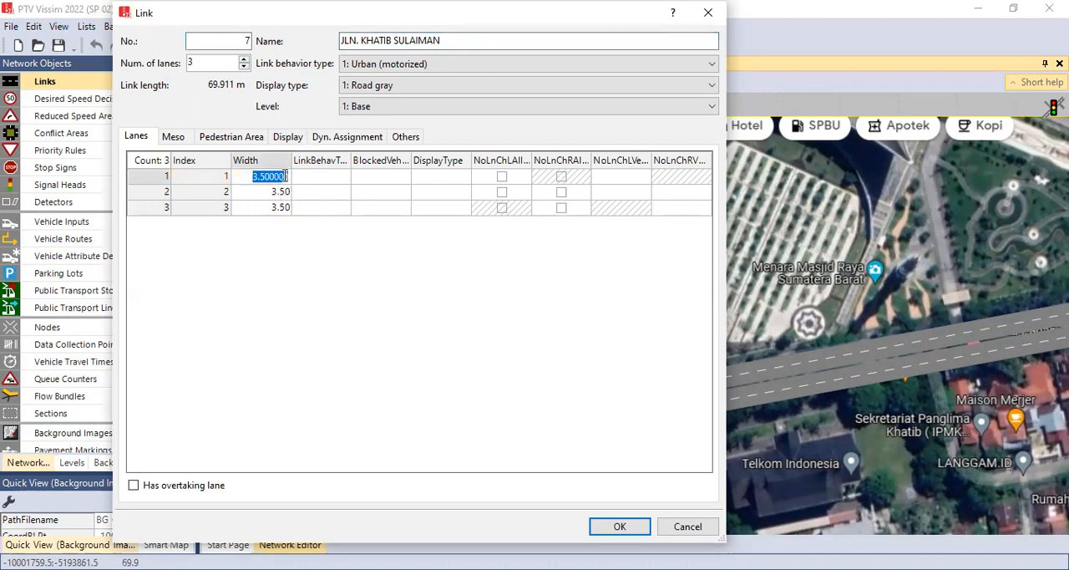
type("2.5")
left_click(284, 192)
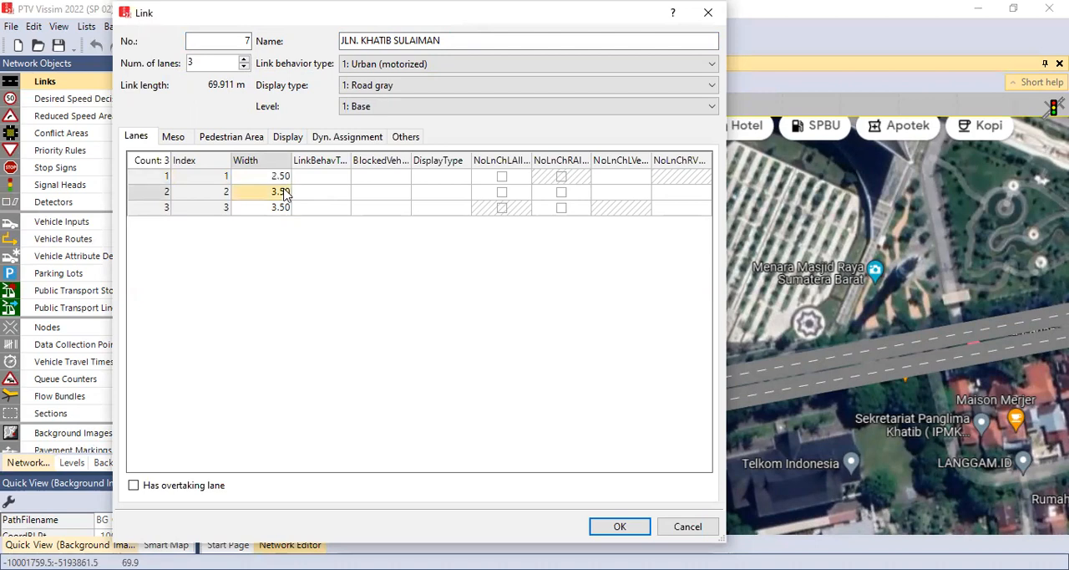
left_click(285, 192)
left_click(282, 209)
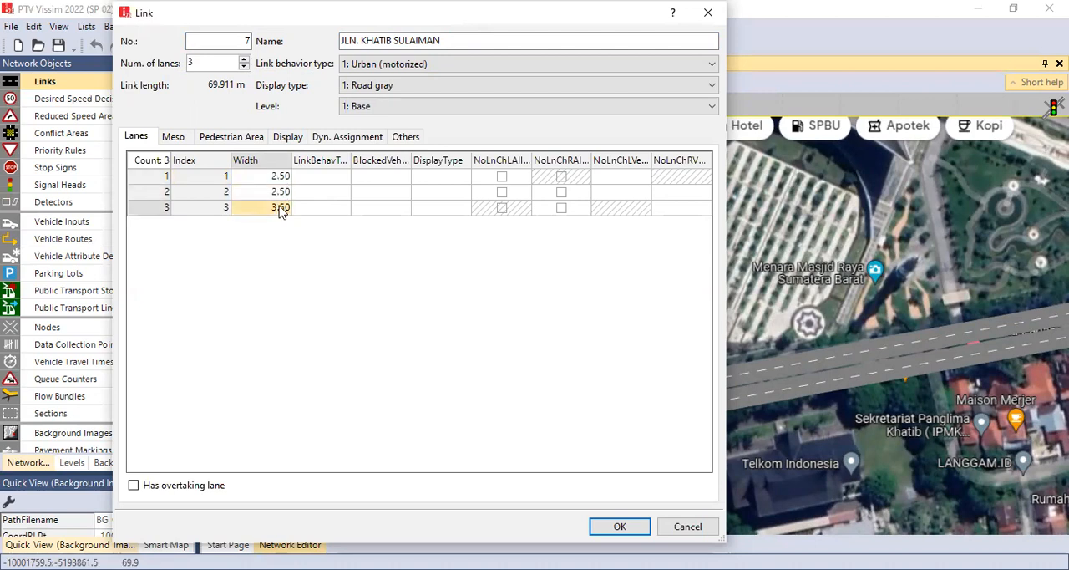
left_click(281, 209)
type("2")
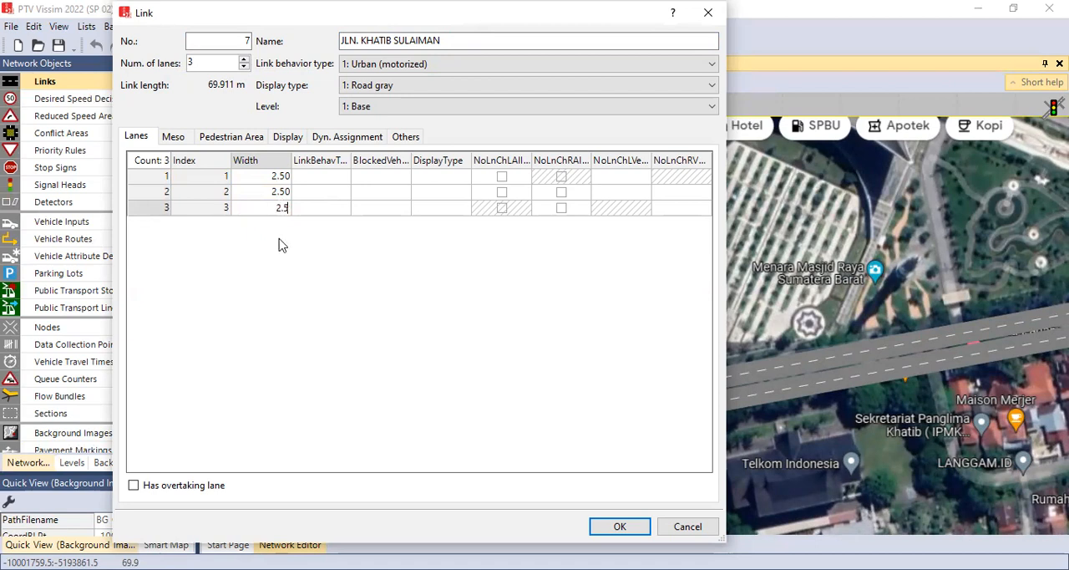
key("Return")
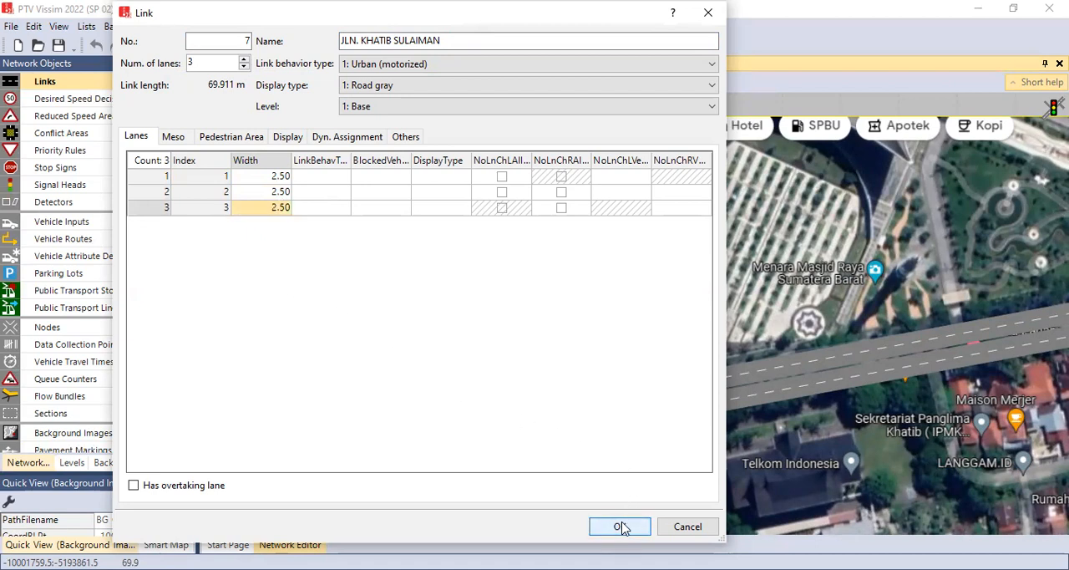
Step: Generate the opposite-direction link of JLN. KHATIB SULAIMAN and place it along the original link's east side
key("Return")
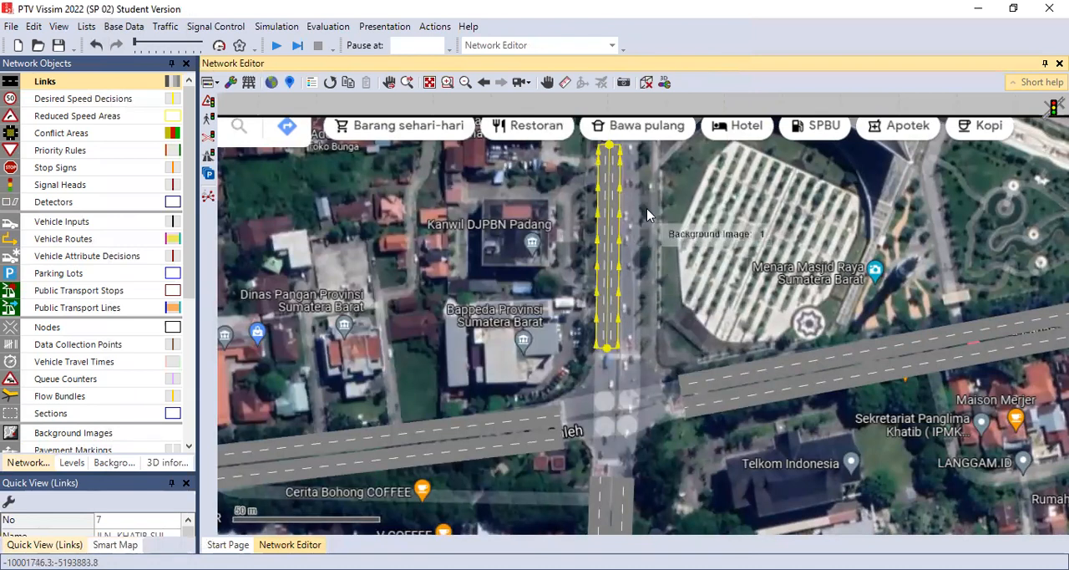
right_click(606, 228)
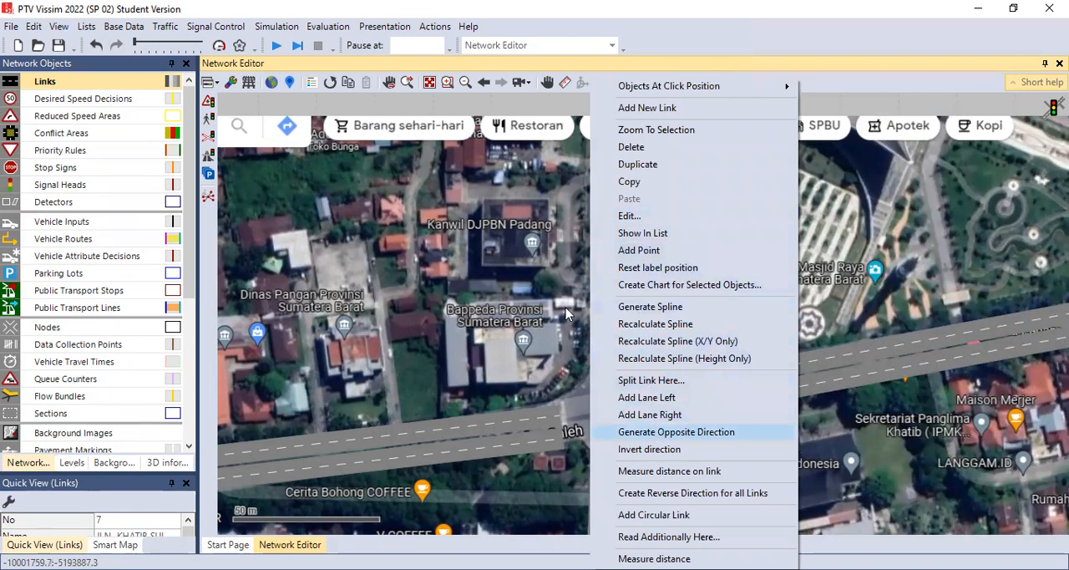
left_click(677, 432)
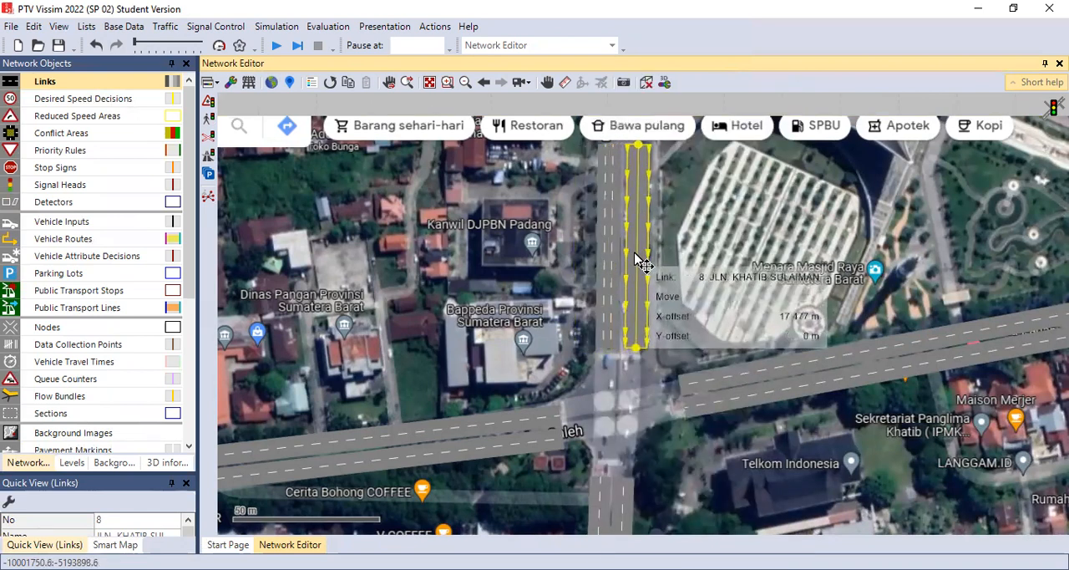
left_click_drag(641, 262, 640, 261)
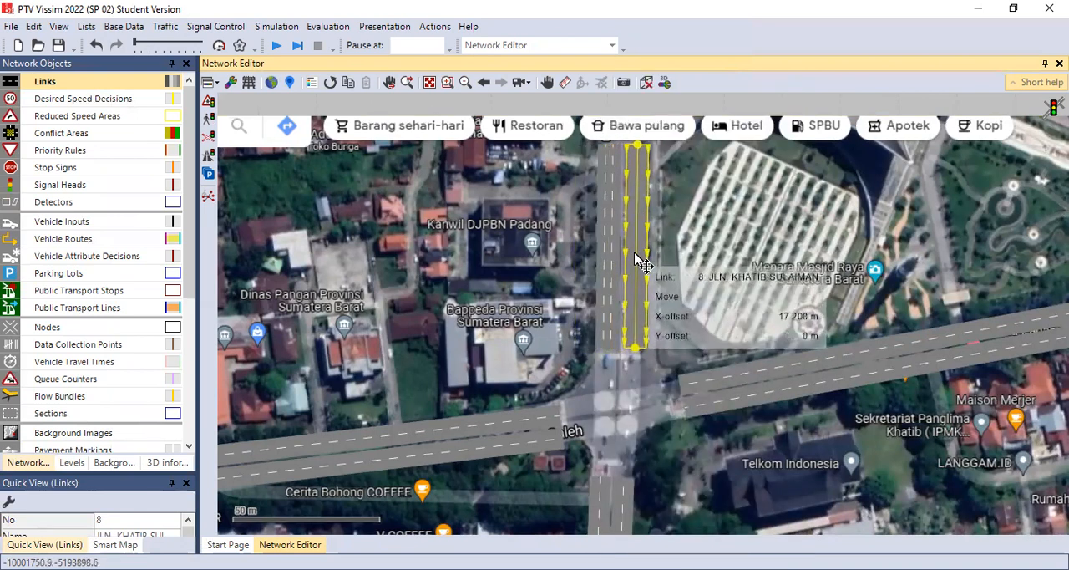
left_click(682, 245)
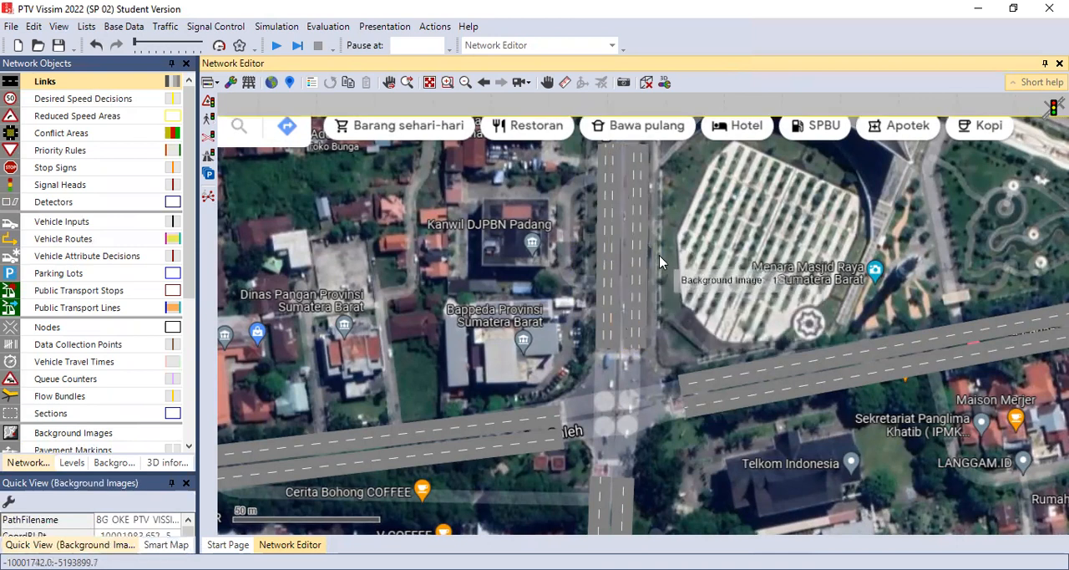
Step: Draw a link about 97 m long on the slip road south of Jl. Raden Saleh, running westward from near Jl. Rasuna Said
scroll(661, 309, "up", 1)
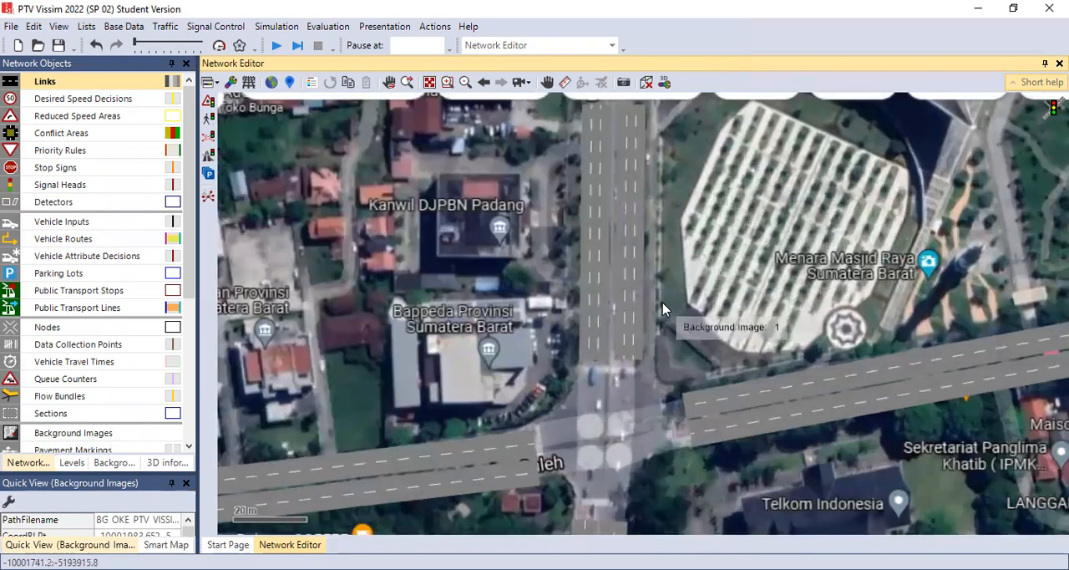
left_click(548, 82)
left_click_drag(669, 223, 752, 139)
left_click_drag(623, 331, 717, 267)
left_click_drag(378, 340, 546, 338)
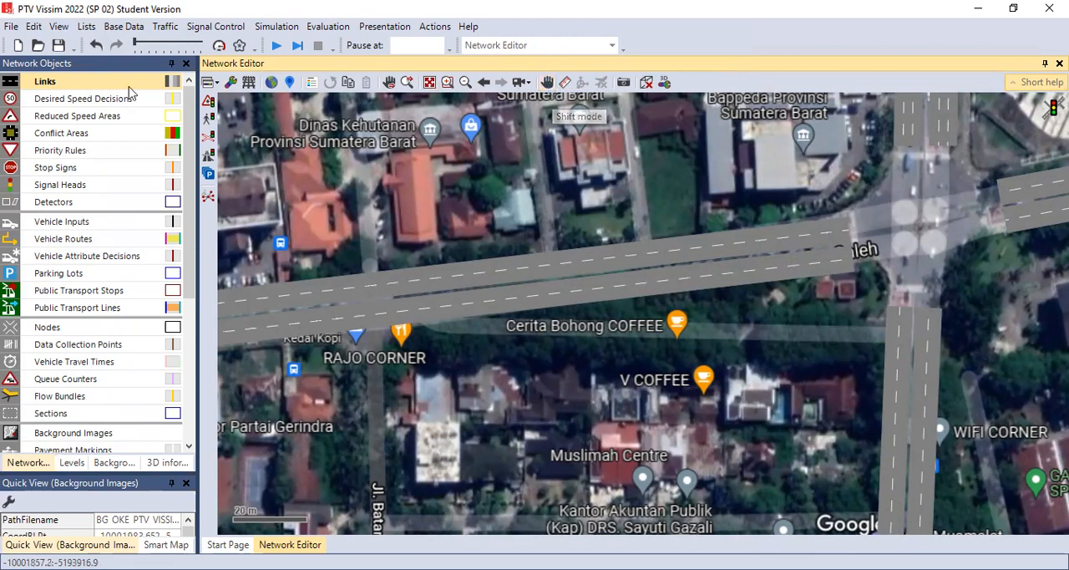
left_click(548, 83)
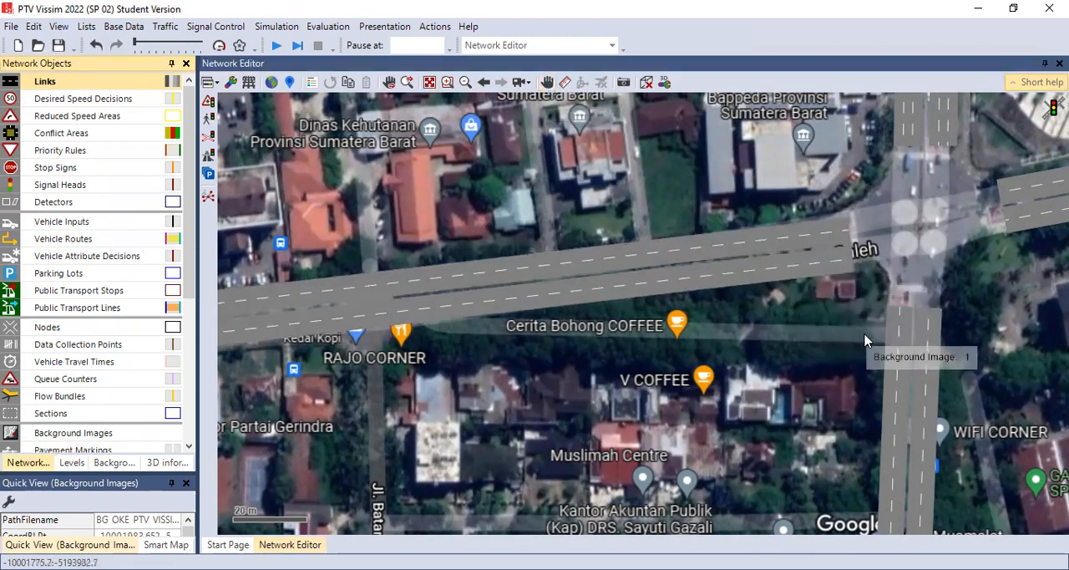
mouse_move(857, 338)
left_mouse_down()
mouse_move(489, 336)
mouse_move(502, 335)
left_mouse_up()
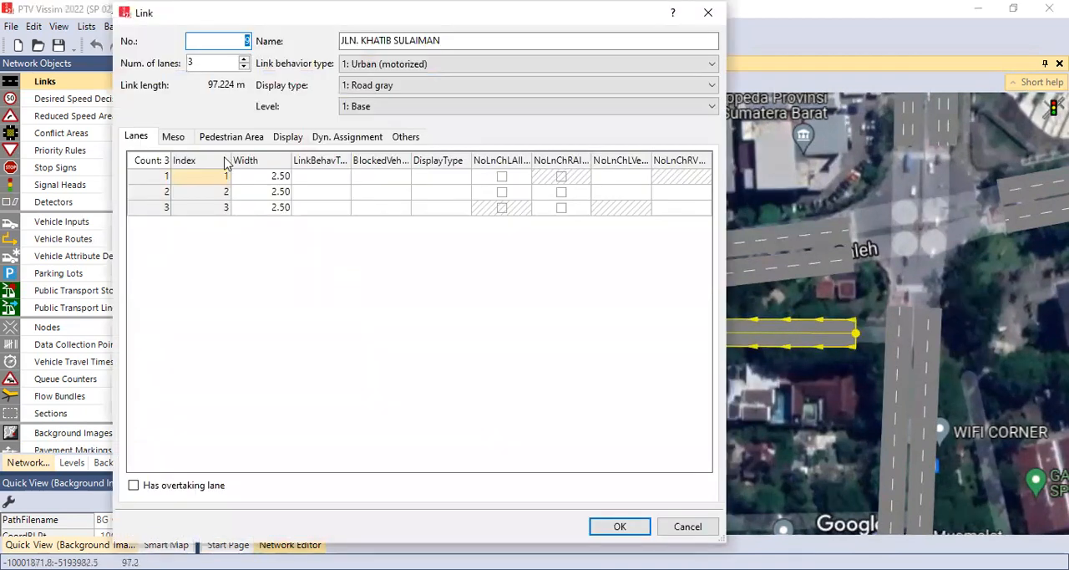
Step: Give the new slip-road link 2 lanes and name it JLN. RADEN SALAEH
left_click(244, 69)
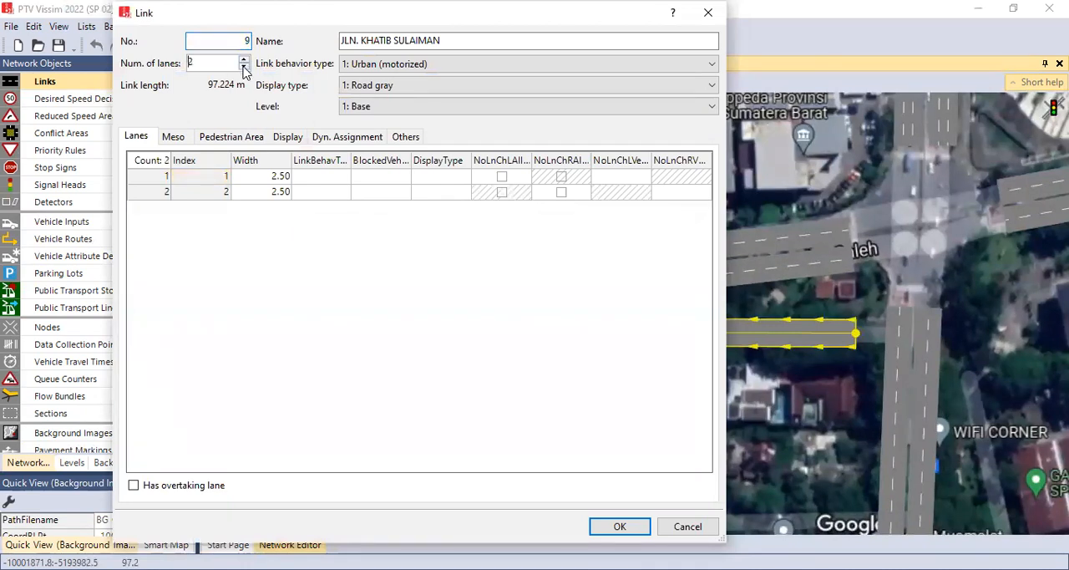
left_click(452, 42)
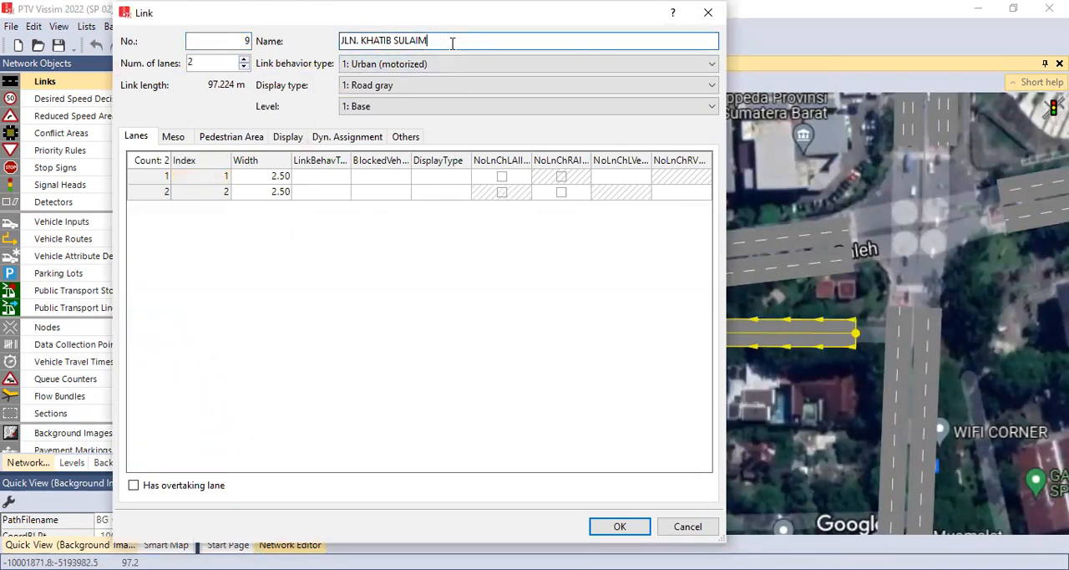
key("BackSpace")
key("BackSpace")
key("BackSpace")
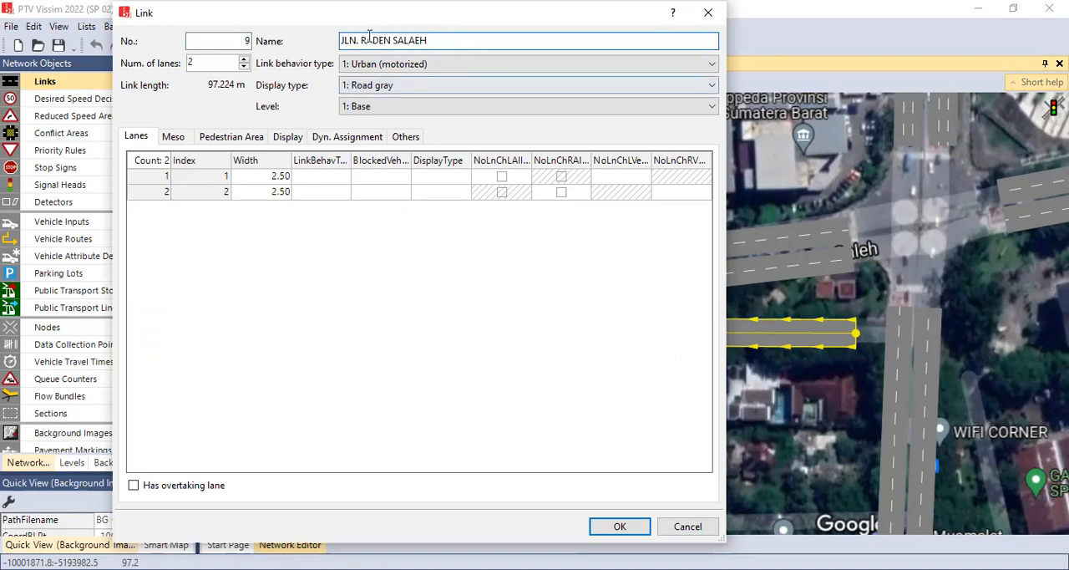
left_click(632, 524)
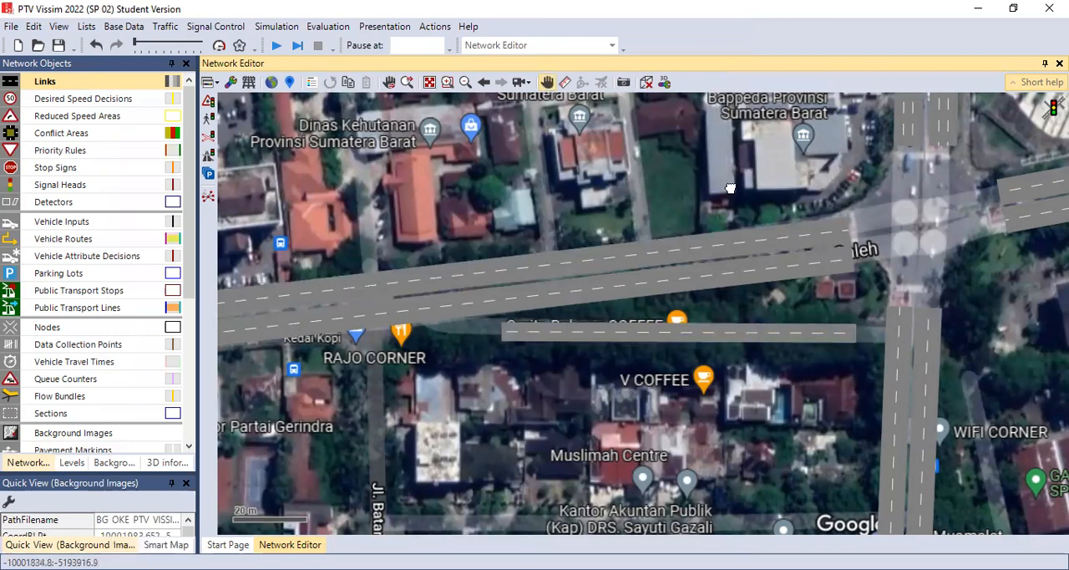
Step: Add a two-lane connector from the westbound JLN. KH AHMAD DAHLAN link to the start of the southbound JLN. RASUNA SAID link
left_click_drag(731, 188, 662, 323)
left_click_drag(844, 313, 759, 237)
left_click_drag(731, 346, 763, 308)
left_click_drag(732, 345, 744, 426)
left_click_drag(727, 217, 744, 321)
left_click_drag(818, 335, 730, 259)
left_click_drag(749, 337, 775, 236)
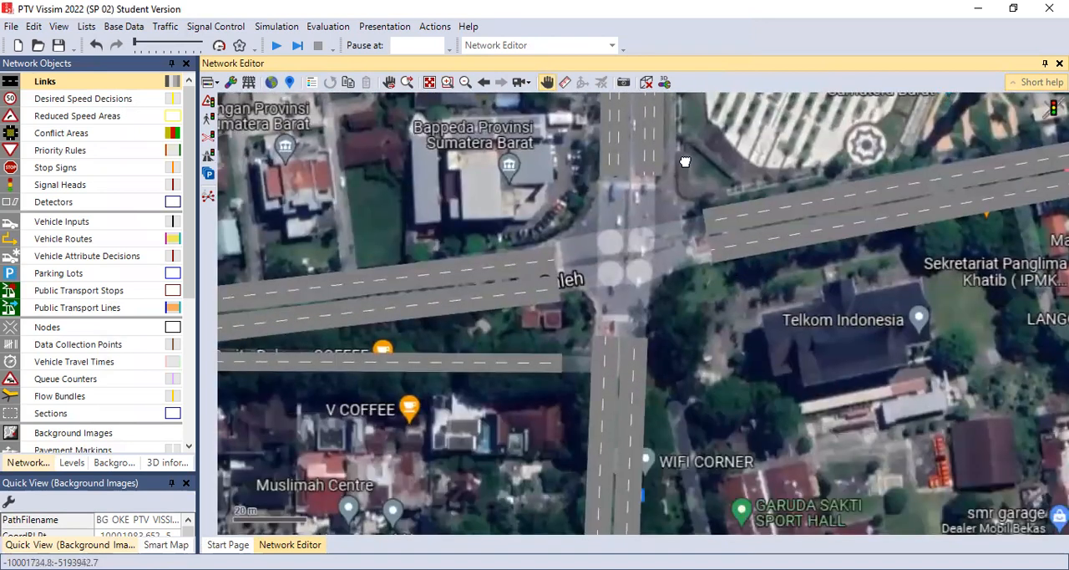
left_click(545, 84)
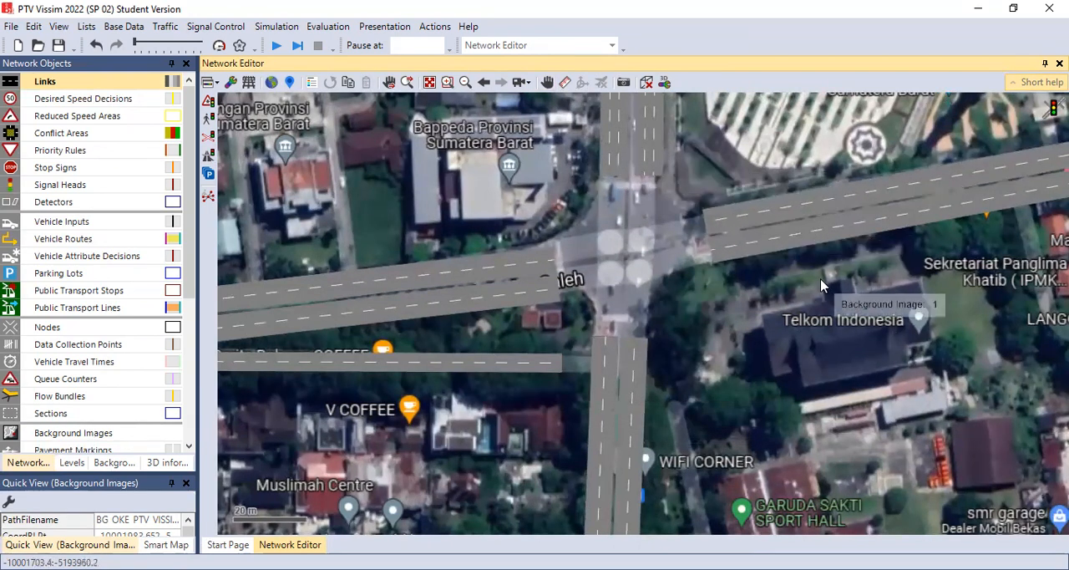
left_click(736, 240)
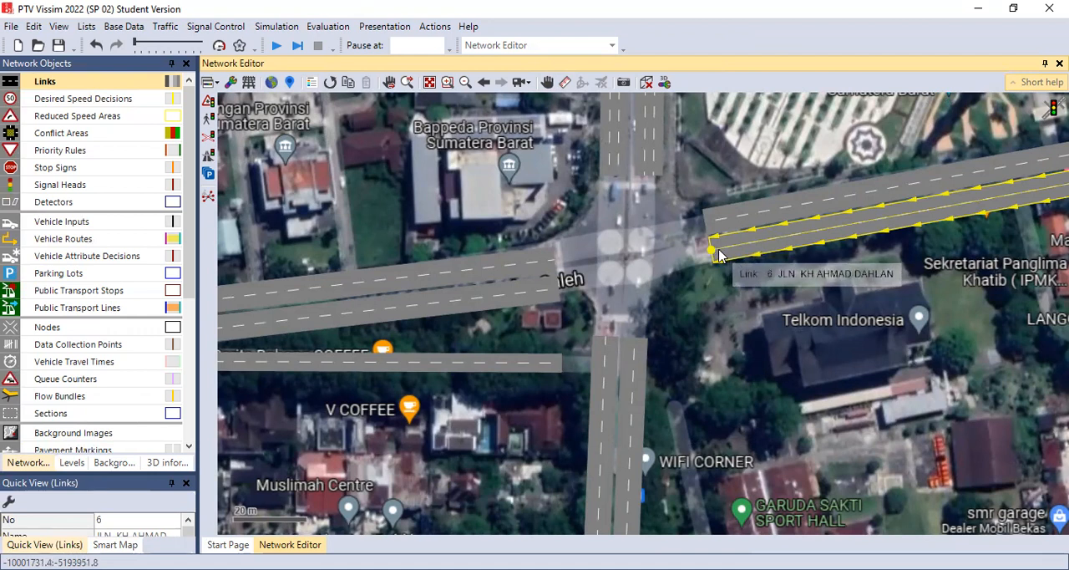
left_click_drag(715, 256, 639, 349)
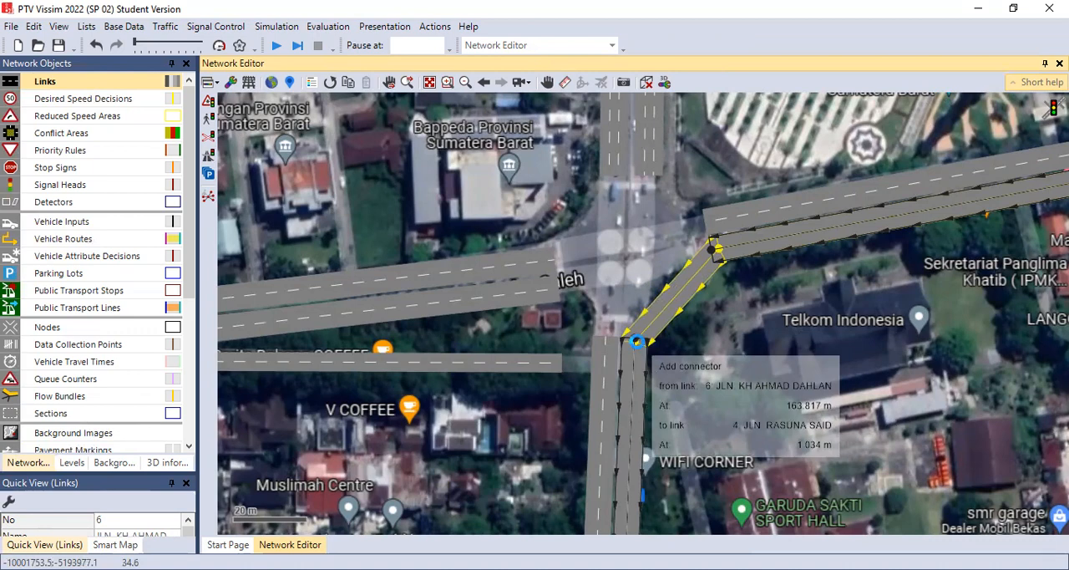
left_click_drag(637, 342, 637, 342)
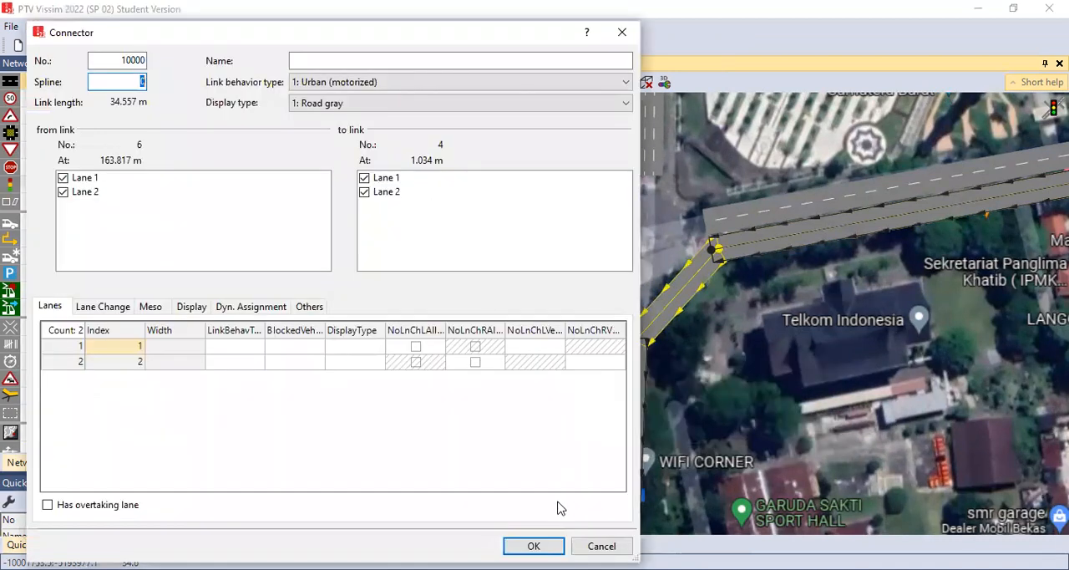
left_click(534, 545)
left_click(731, 290)
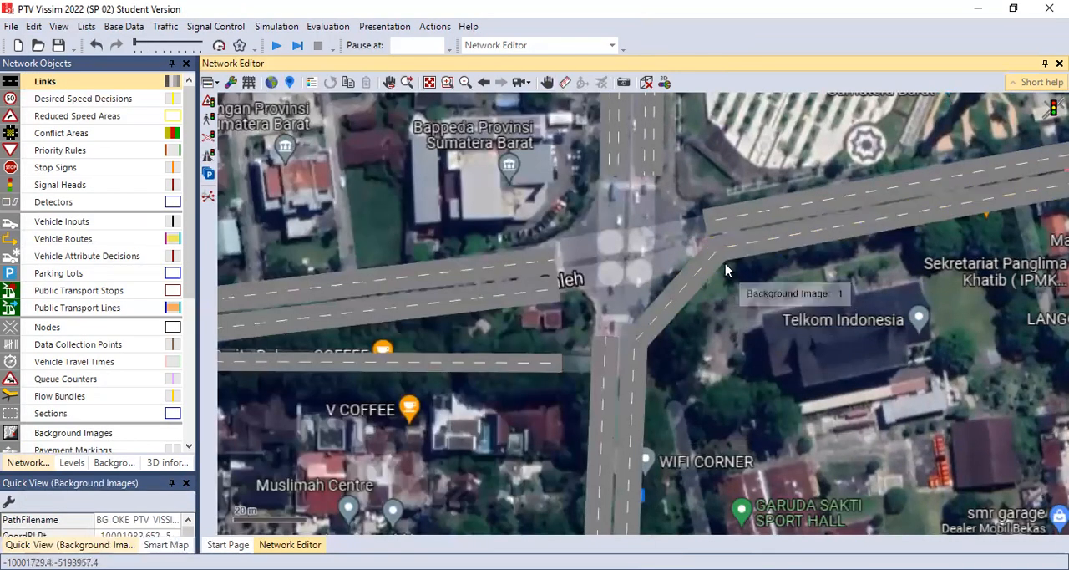
Step: Add two-lane connectors from westbound JLN. KH AHMAD DAHLAN to westbound JLN. RADEN SALEH and to lanes 2 and 3 of northbound JLN. KHATIB SULAIMAN
left_click(725, 248)
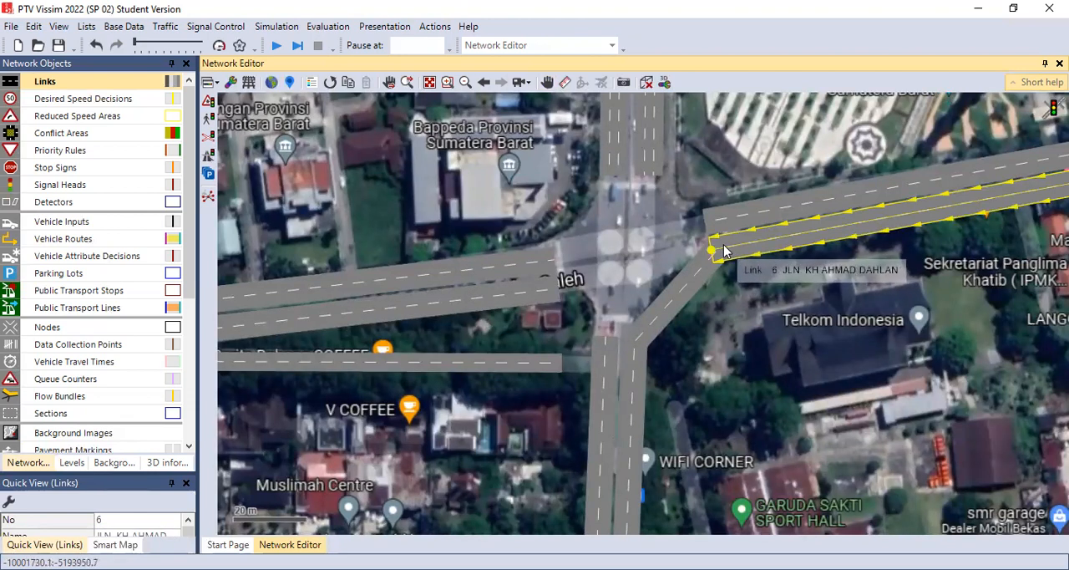
left_click_drag(724, 249, 554, 290)
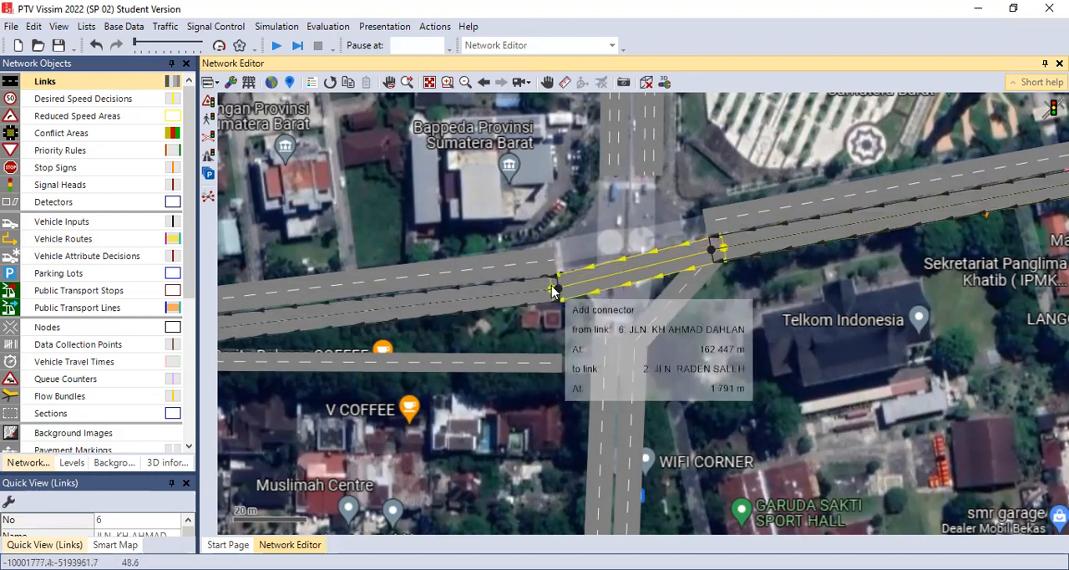
left_click_drag(549, 286, 550, 286)
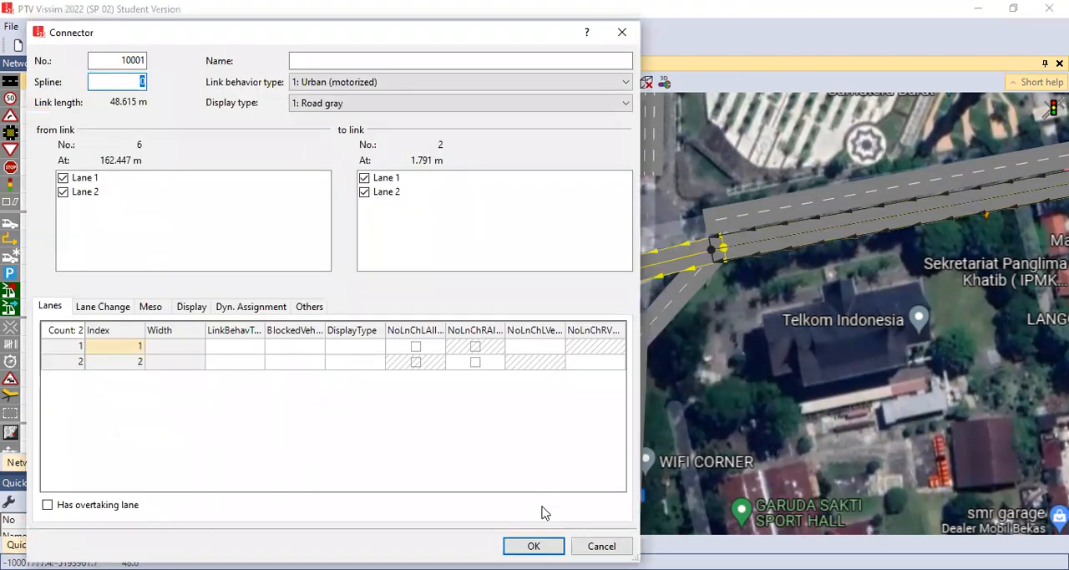
key("Return")
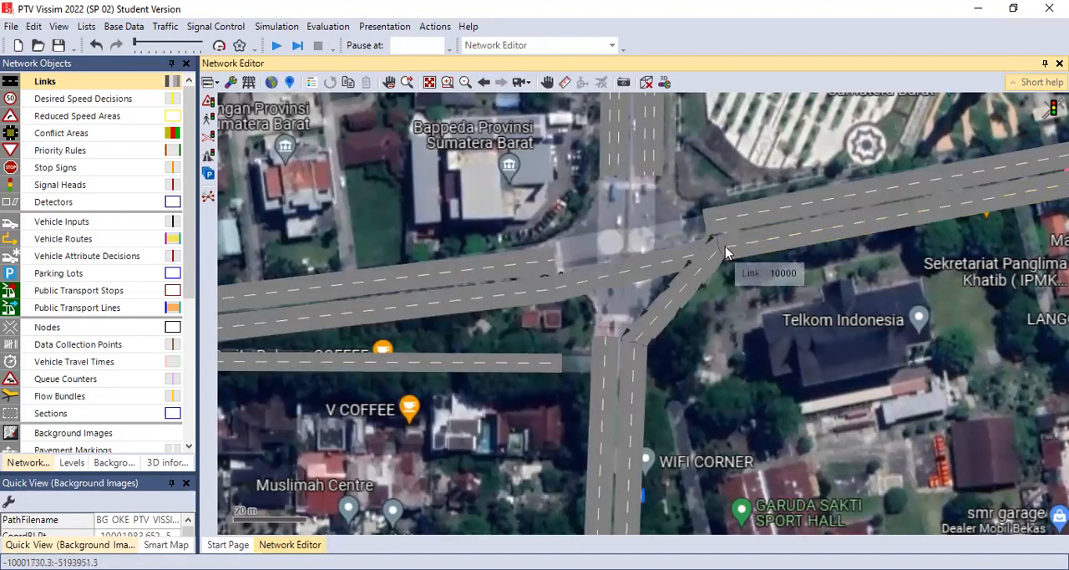
mouse_move(717, 242)
left_mouse_down()
mouse_move(609, 185)
mouse_move(605, 173)
left_mouse_up()
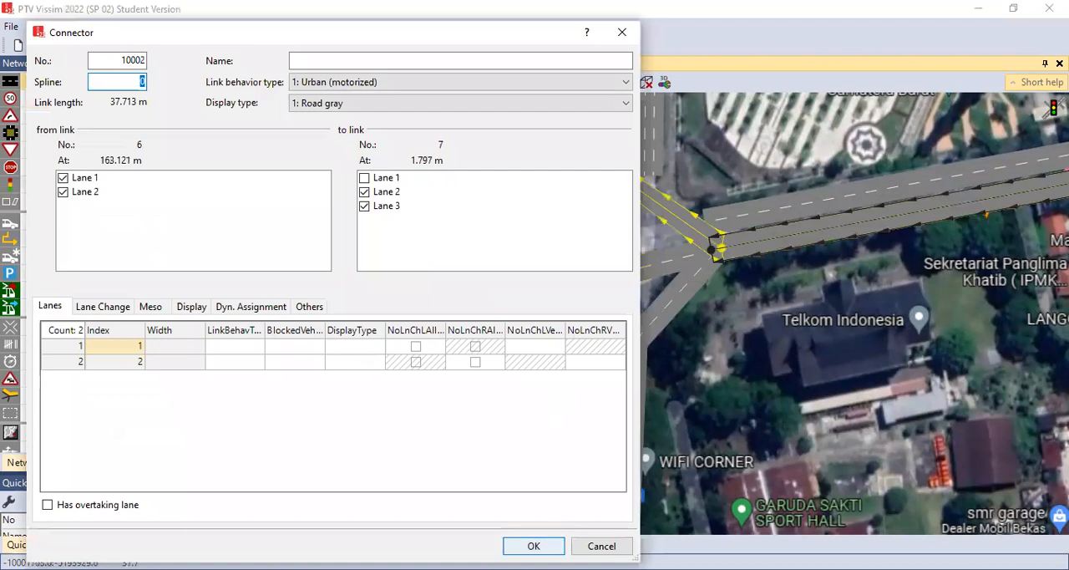
key("Return")
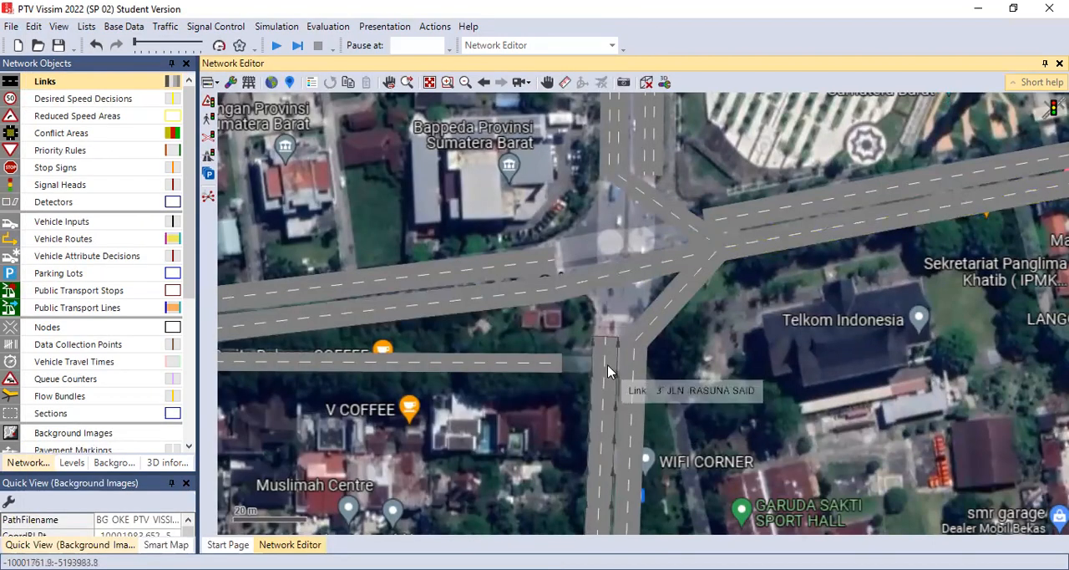
Step: Add a two-lane connector from the northbound JLN. RASUNA SAID link to the JLN. RADEN SALAEH slip-road link
left_click_drag(606, 381, 558, 364)
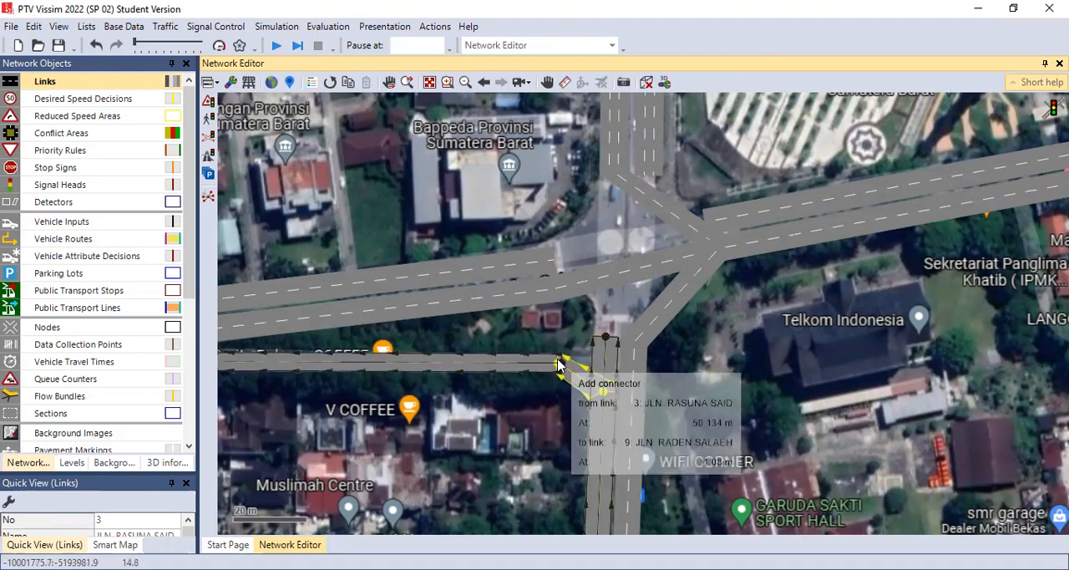
left_click_drag(558, 365, 558, 365)
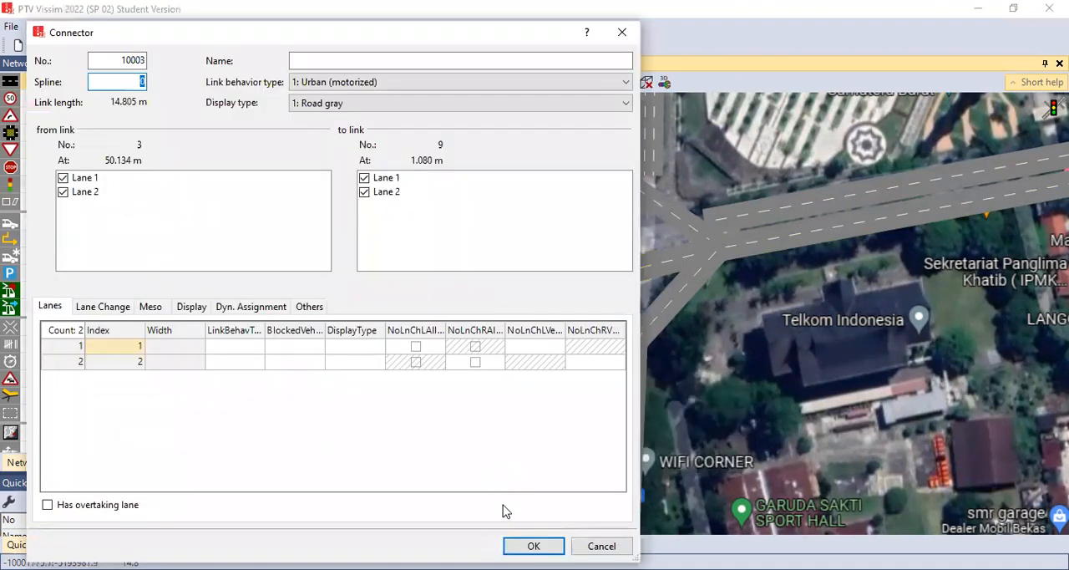
key("Return")
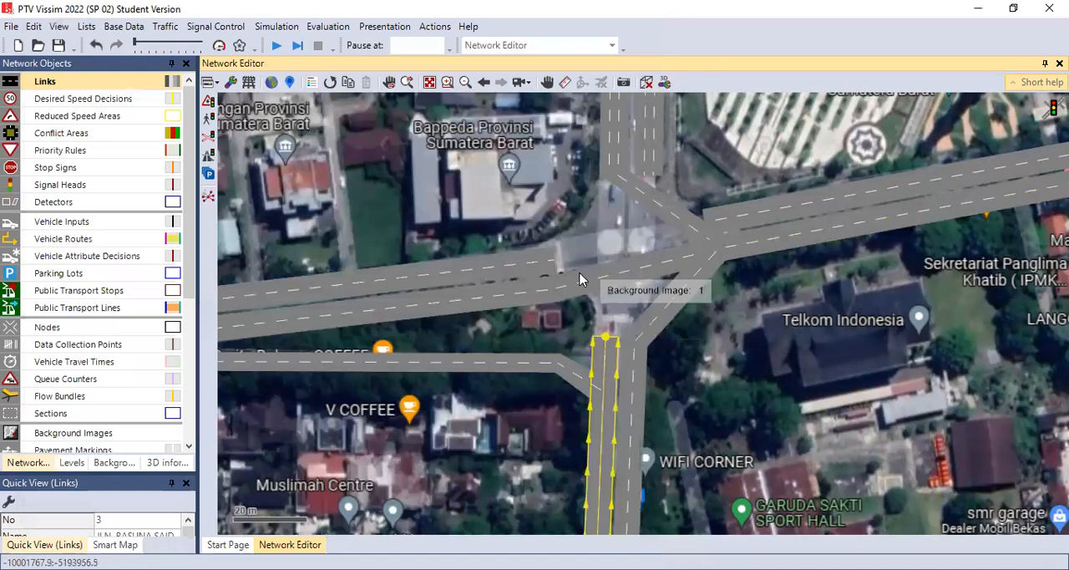
Step: Add two-lane connectors from eastbound JLN. RADEN SALEH to northbound JLN. KHATIB SULAIMAN, eastbound JLN. KH AHMAD DAHLAN and southbound JLN. RASUNA SAID
left_click_drag(542, 261, 607, 171)
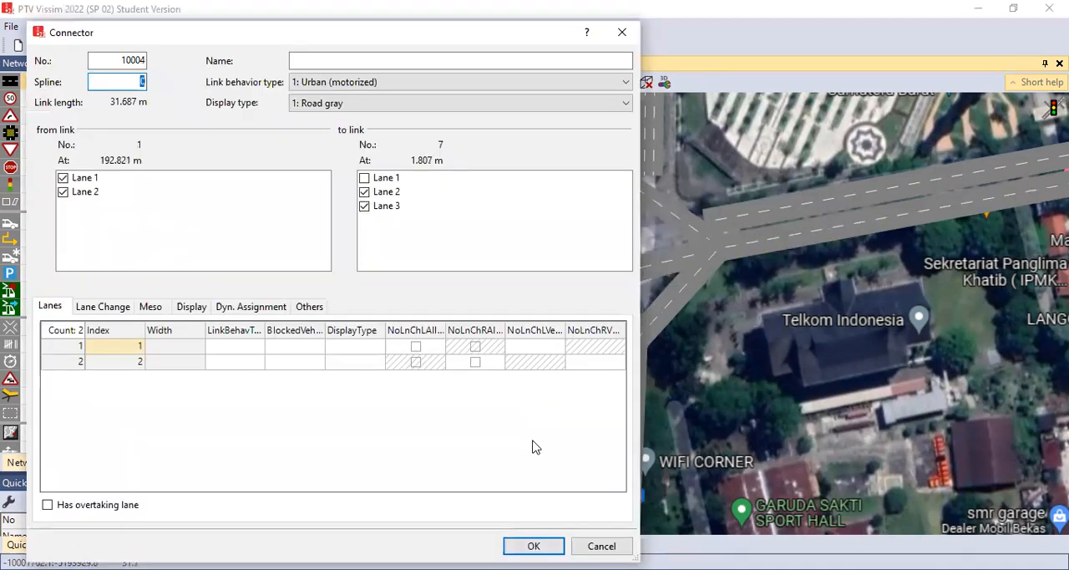
left_click(539, 546)
left_click_drag(544, 256, 715, 221)
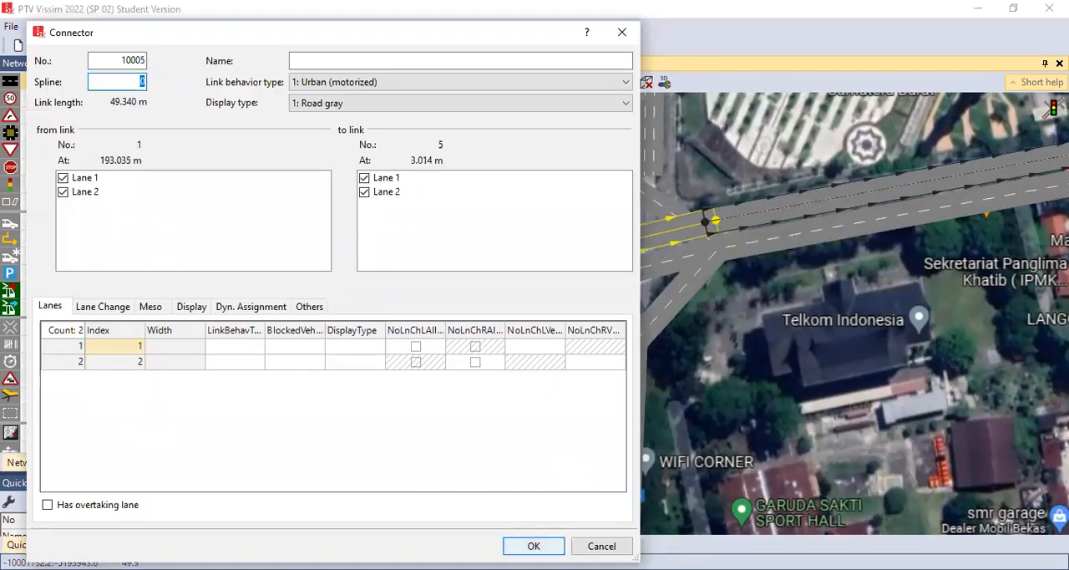
left_click(539, 546)
left_click_drag(544, 260, 640, 341)
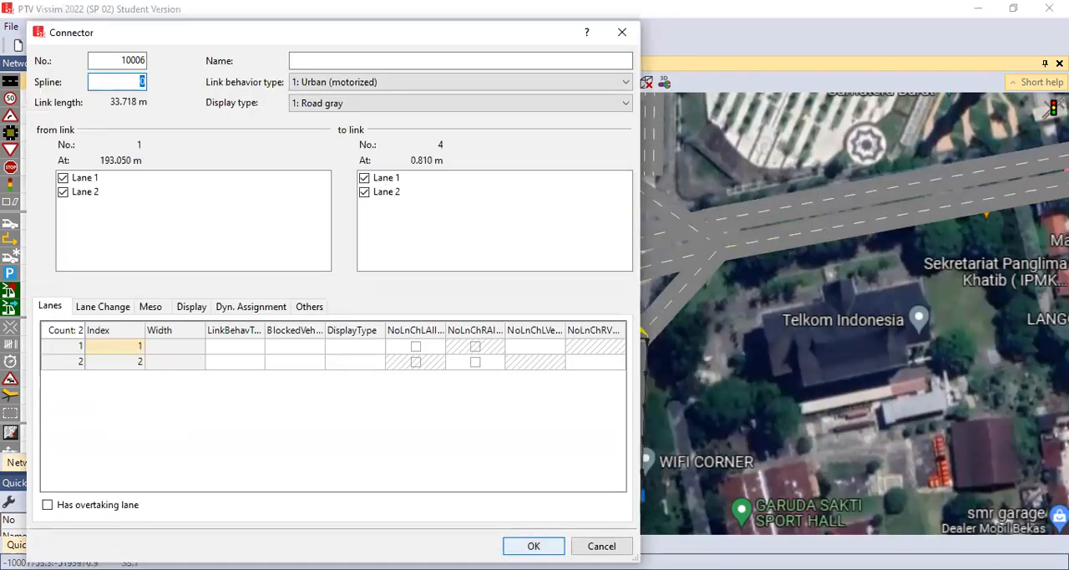
left_click(543, 545)
Step: Add a straight-through connector from the northbound JLN. RASUNA SAID link to the northbound JLN. KHATIB SULAIMAN link
left_click(600, 358)
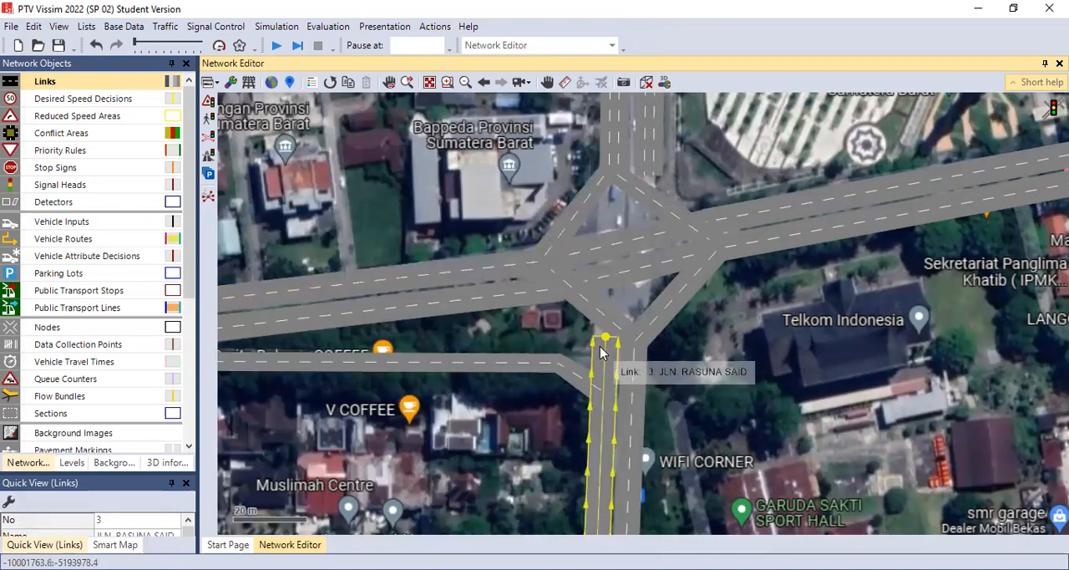
left_click_drag(601, 345, 607, 170)
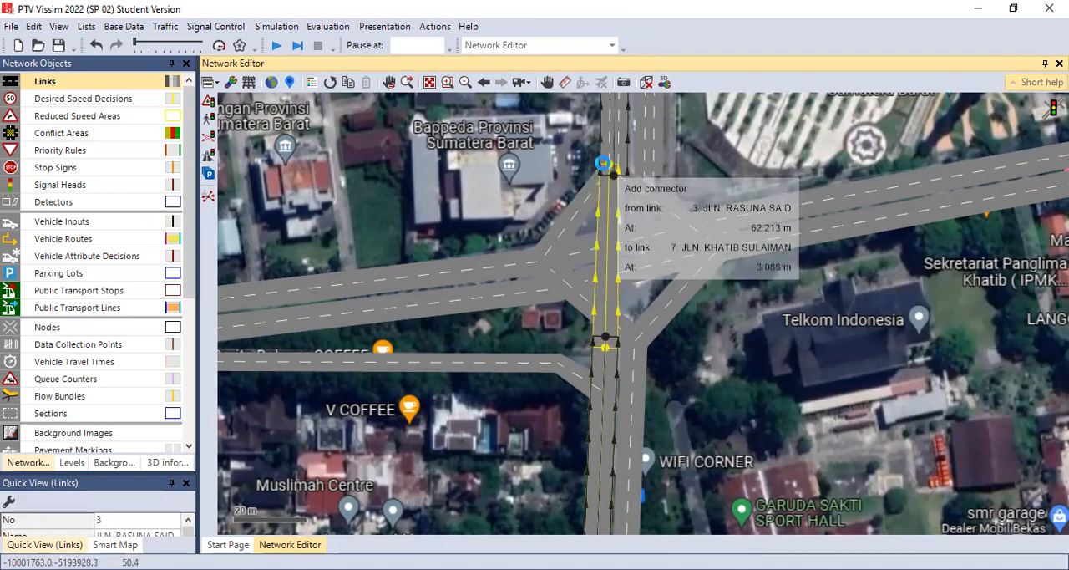
left_click_drag(602, 163, 603, 163)
left_click(539, 544)
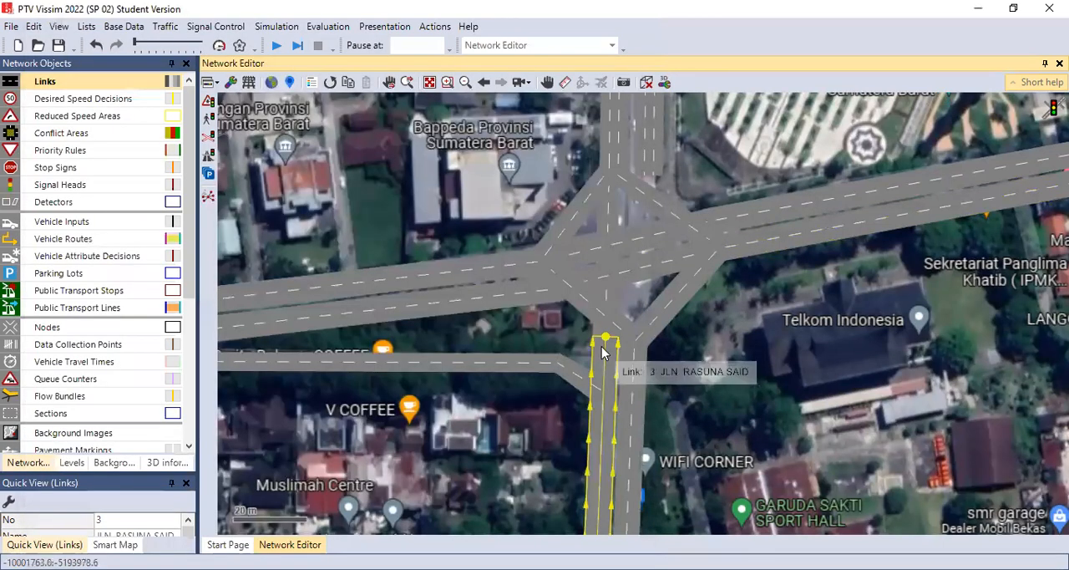
Step: Add a two-lane connector from the northbound JLN. RASUNA SAID link to the eastbound JLN. KH AHMAD DAHLAN link
left_click_drag(607, 349, 710, 221)
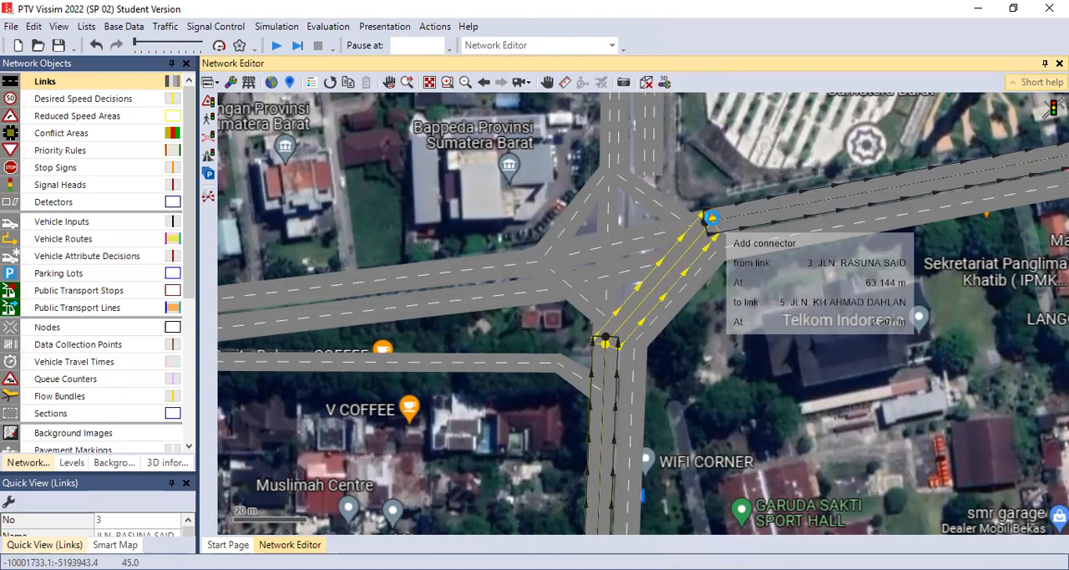
left_click_drag(710, 220, 710, 220)
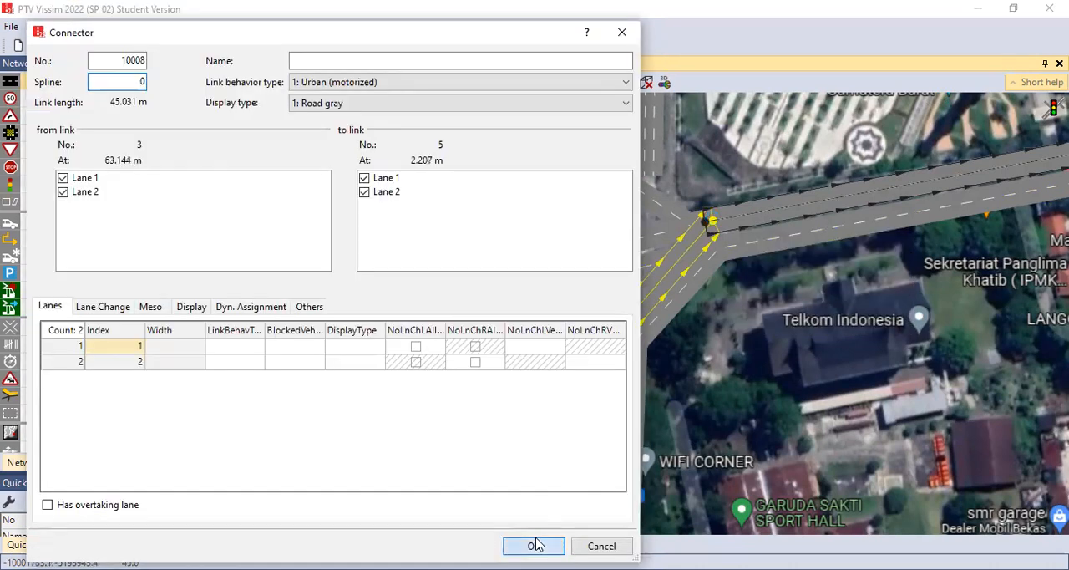
left_click(534, 546)
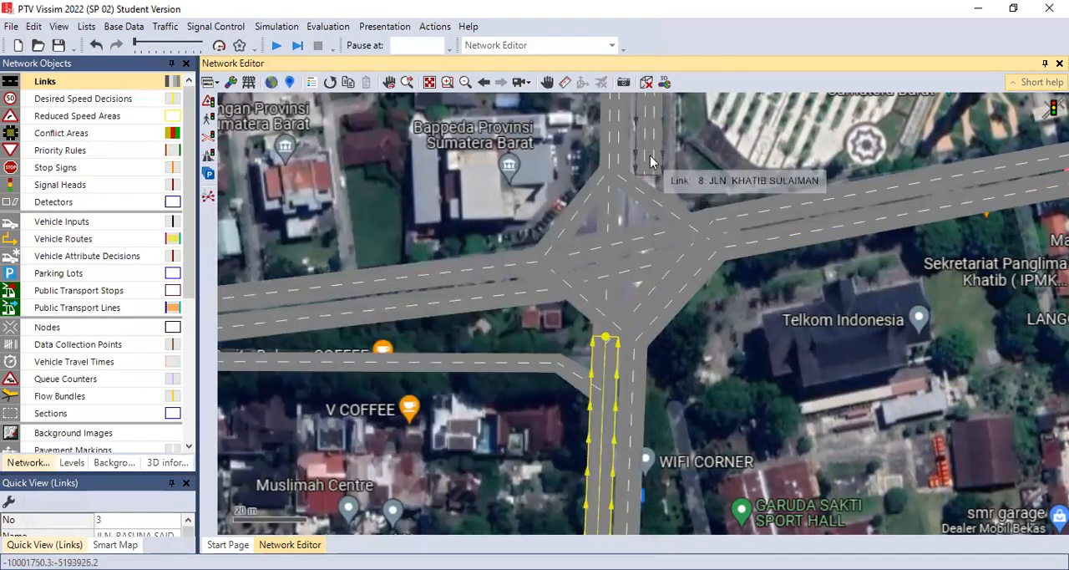
Step: Add connectors from southbound JLN. KHATIB SULAIMAN to eastbound JLN. KH AHMAD DAHLAN, southbound JLN. RASUNA SAID and, from lanes 1 and 2, westbound JLN. RADEN SALEH
left_click_drag(654, 169, 708, 224)
key("Return")
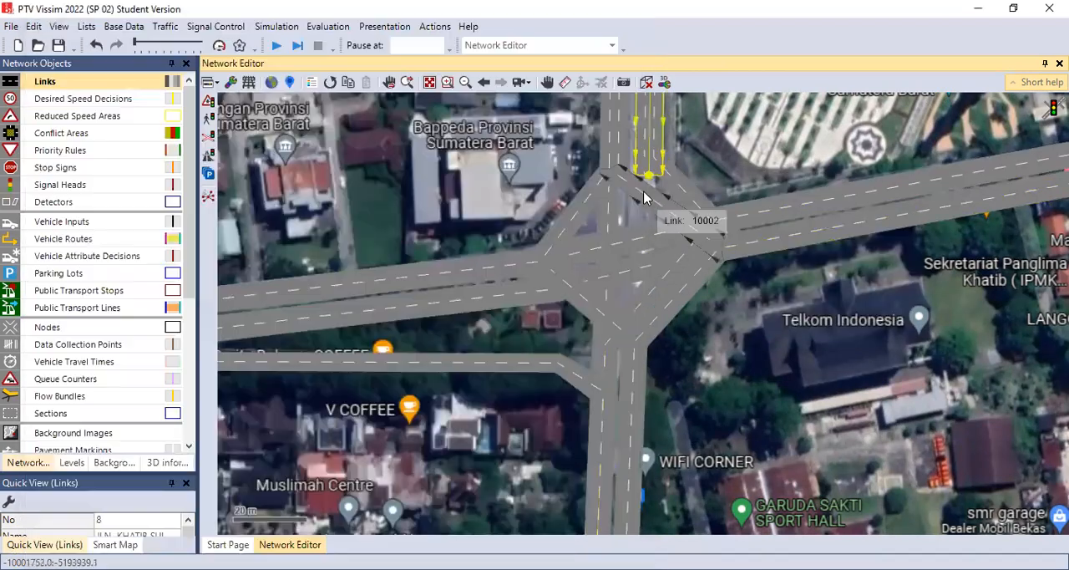
left_click_drag(640, 167, 629, 357)
key("Return")
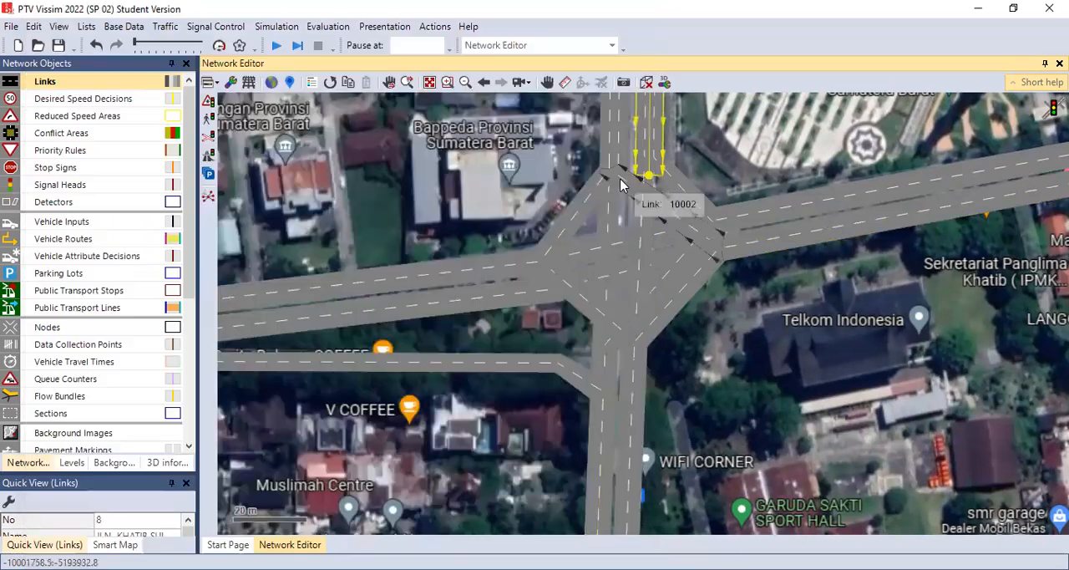
left_click_drag(643, 175, 555, 292)
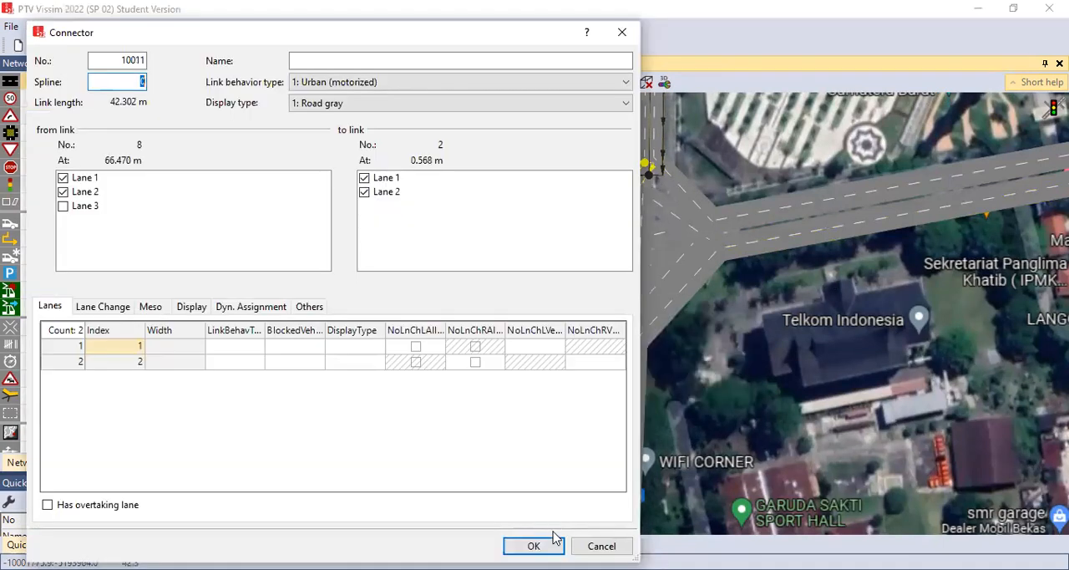
left_click(536, 546)
Step: Add a two-lane connector from the west end of the JLN. RADEN SALAEH slip road to the westbound JLN. RADEN SALEH link
left_click(547, 85)
left_click_drag(514, 326, 816, 322)
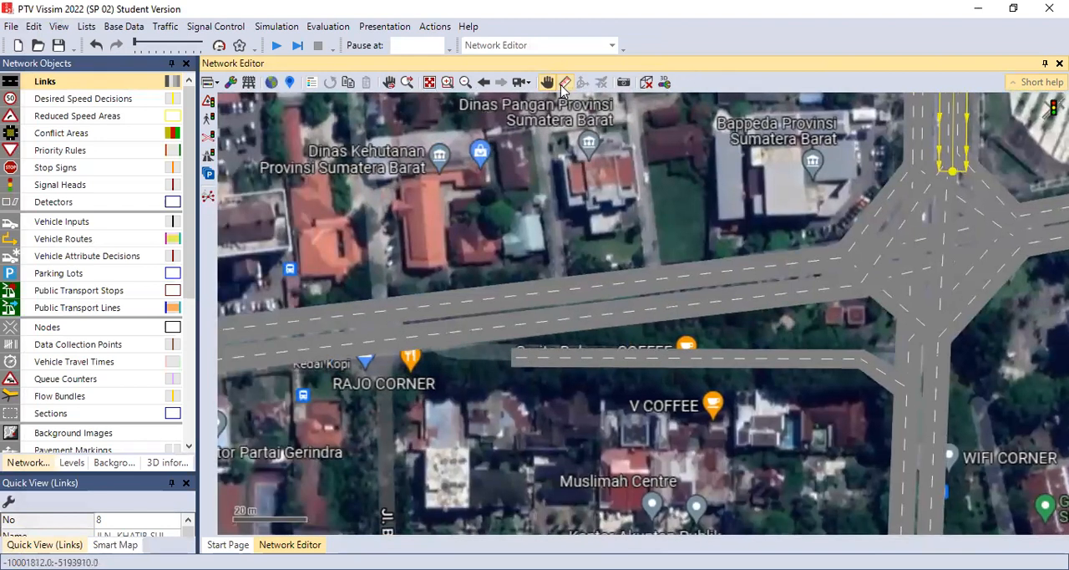
left_click(519, 362)
left_click_drag(457, 350, 430, 349)
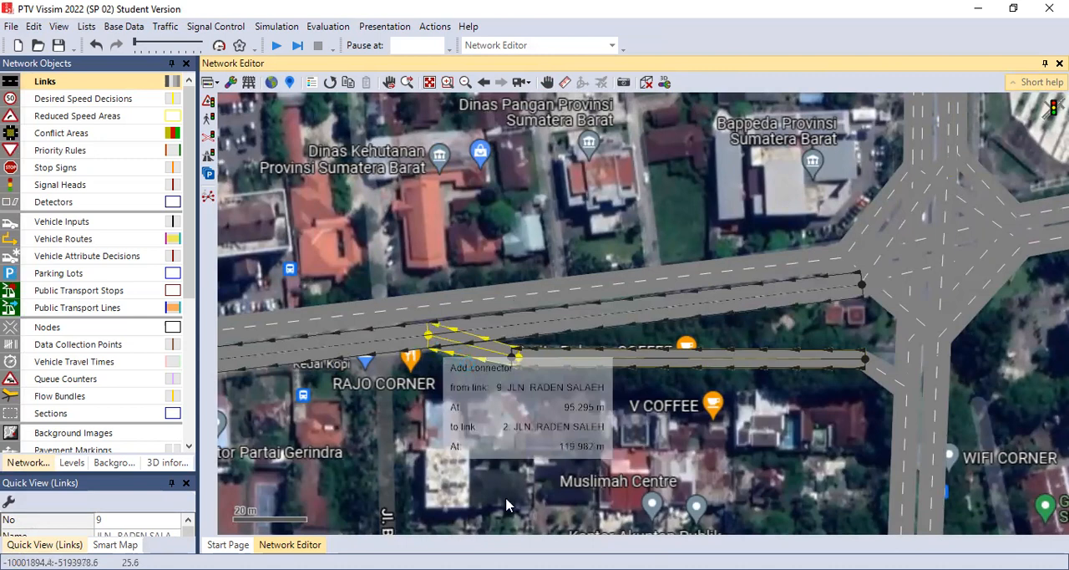
key("Return")
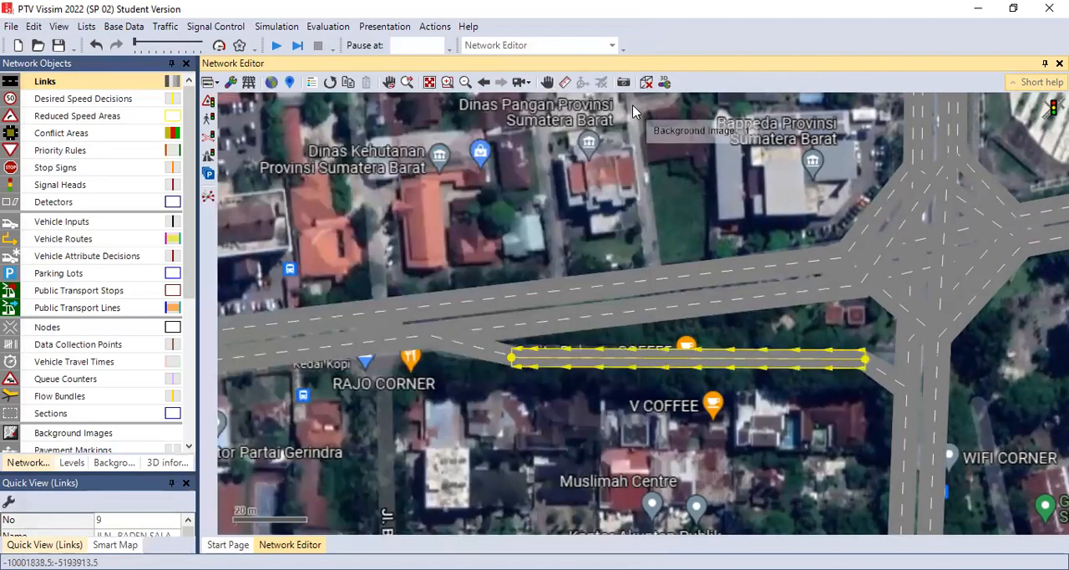
Step: Examine the turning connectors at the intersection and check the overall road network against the background image
left_click(547, 82)
left_click_drag(689, 211, 513, 239)
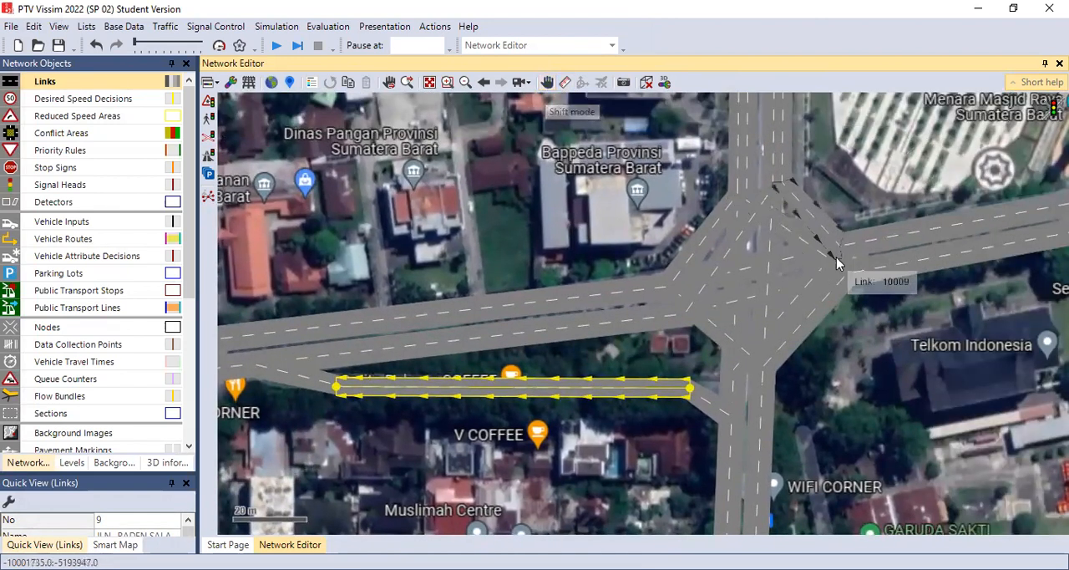
left_click_drag(737, 195, 849, 259)
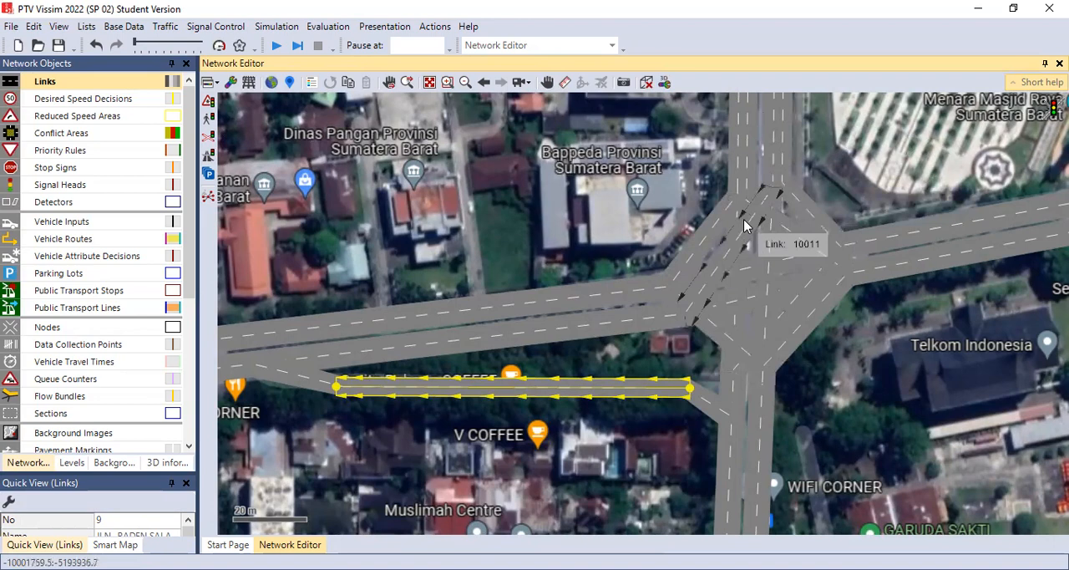
left_click(877, 385)
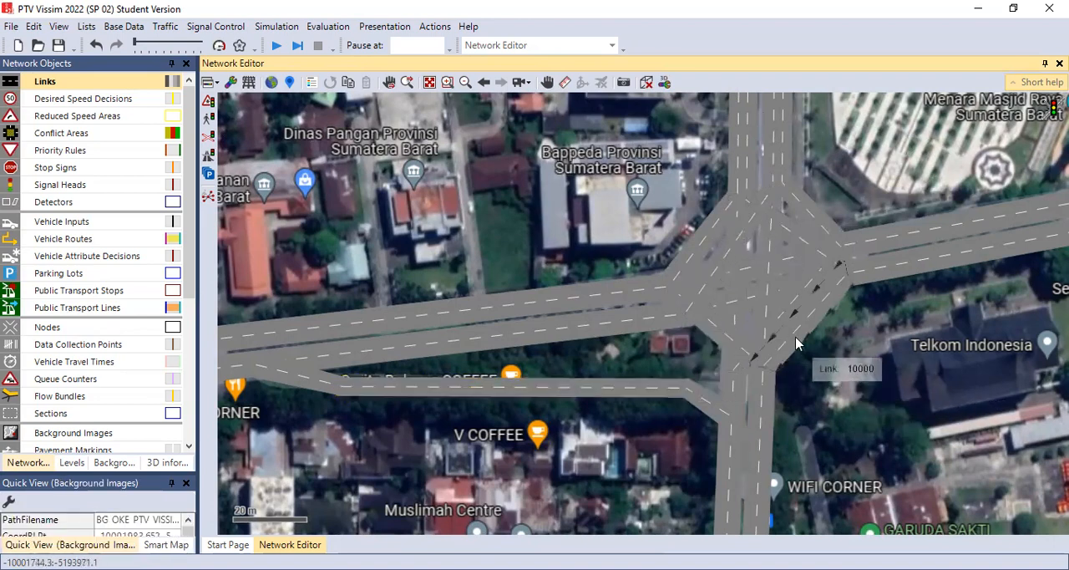
scroll(756, 305, "down", 2)
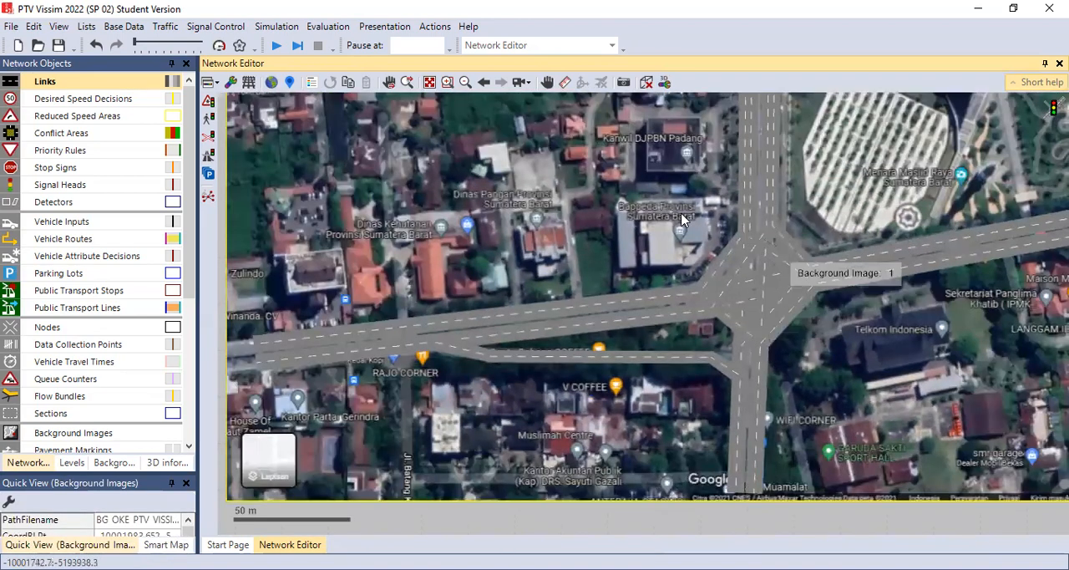
left_click(548, 83)
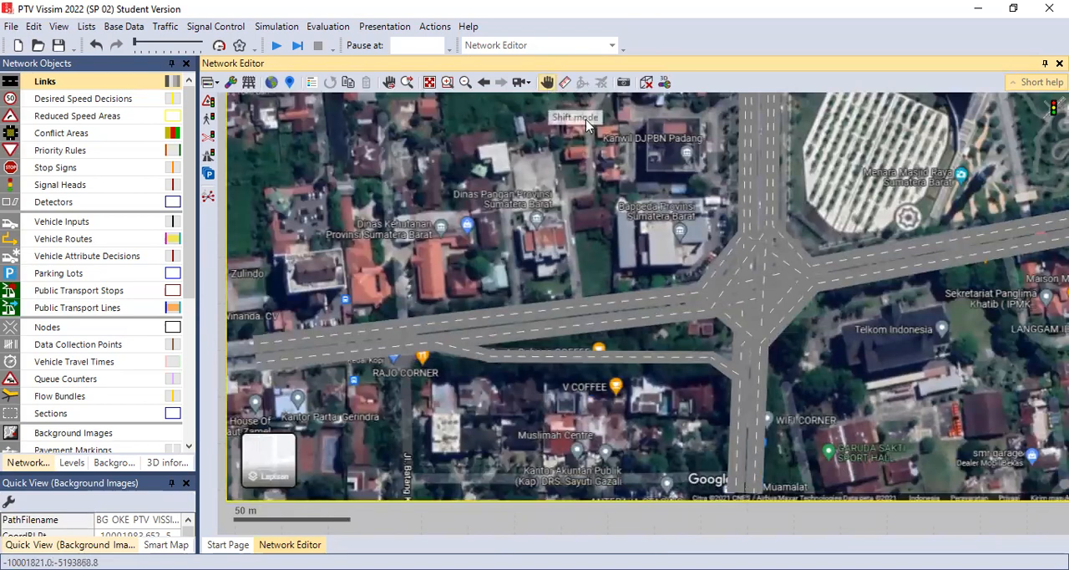
left_click_drag(644, 172, 692, 293)
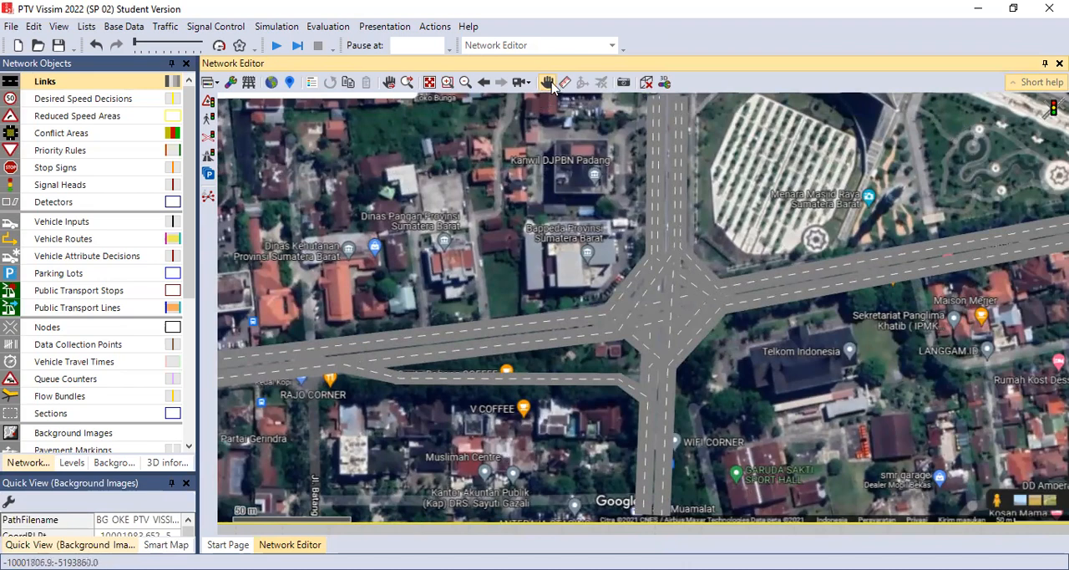
Step: Hide the background image and generate splines with 20 points per segment for all connectors at the intersection, keeping current intermediate points
left_click(113, 465)
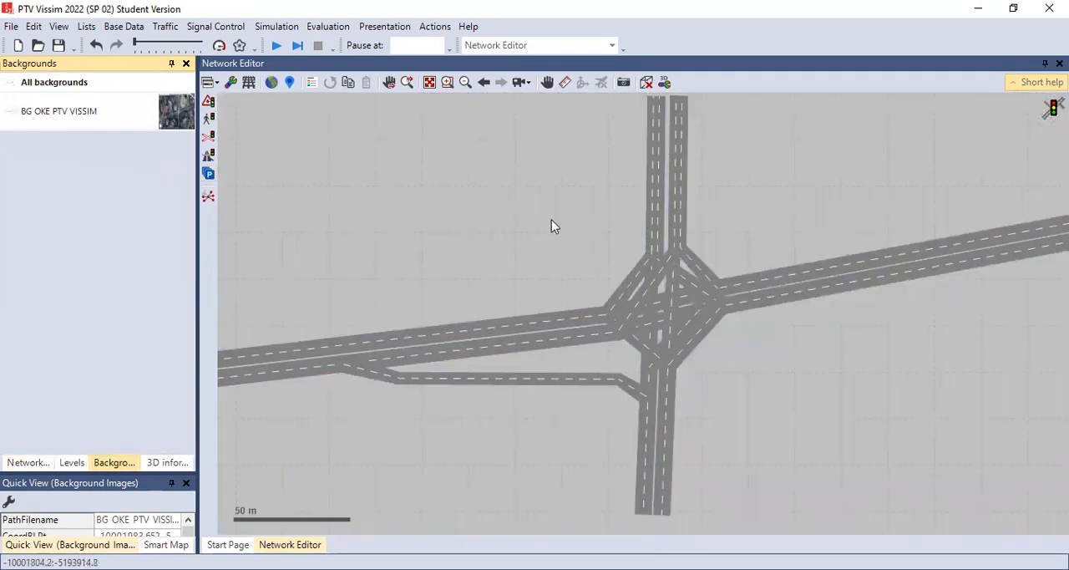
left_click_drag(544, 203, 776, 393)
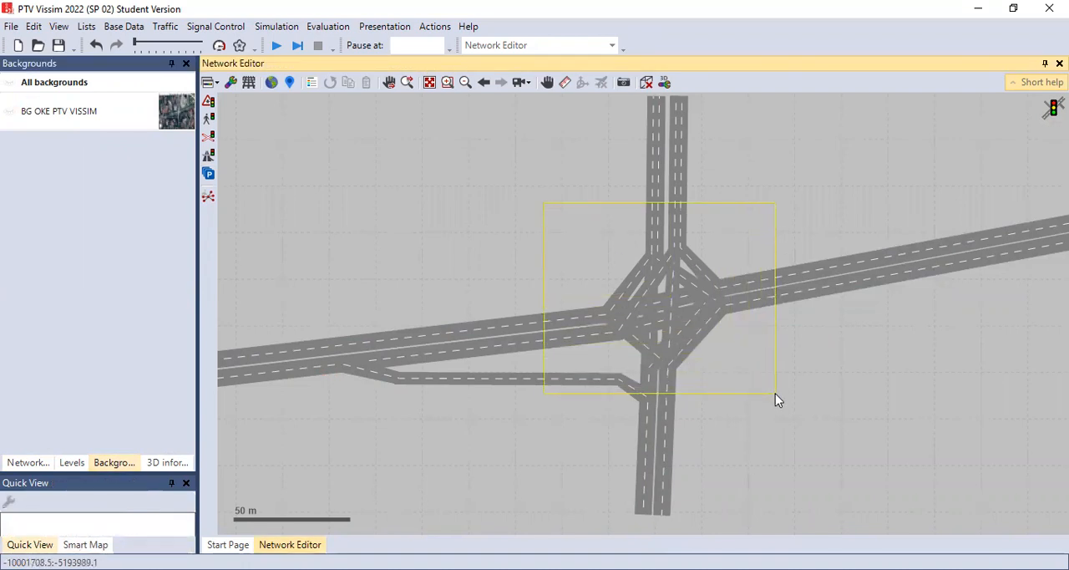
left_click_drag(775, 393, 783, 415)
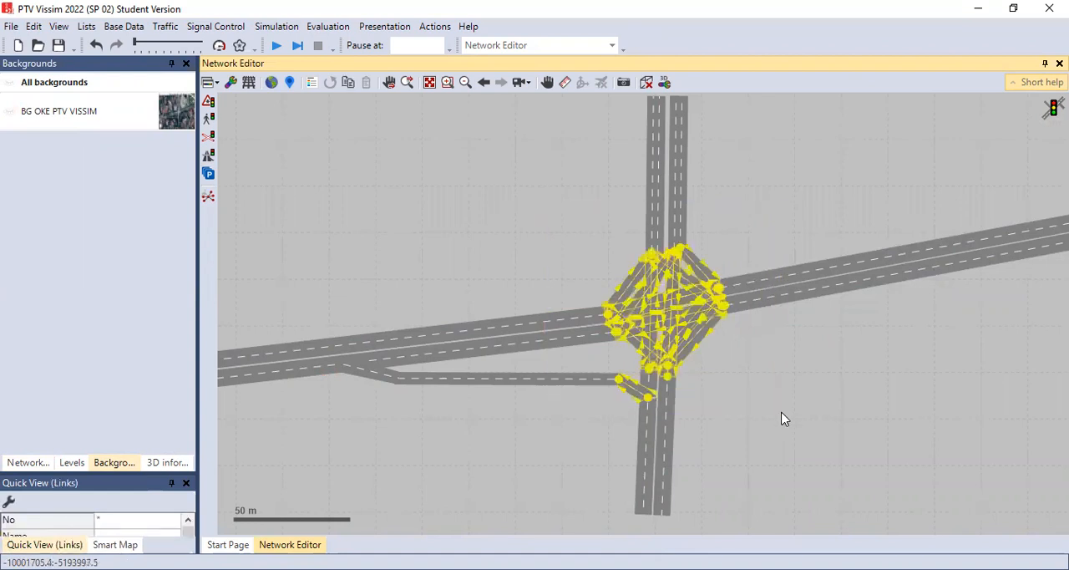
right_click(698, 270)
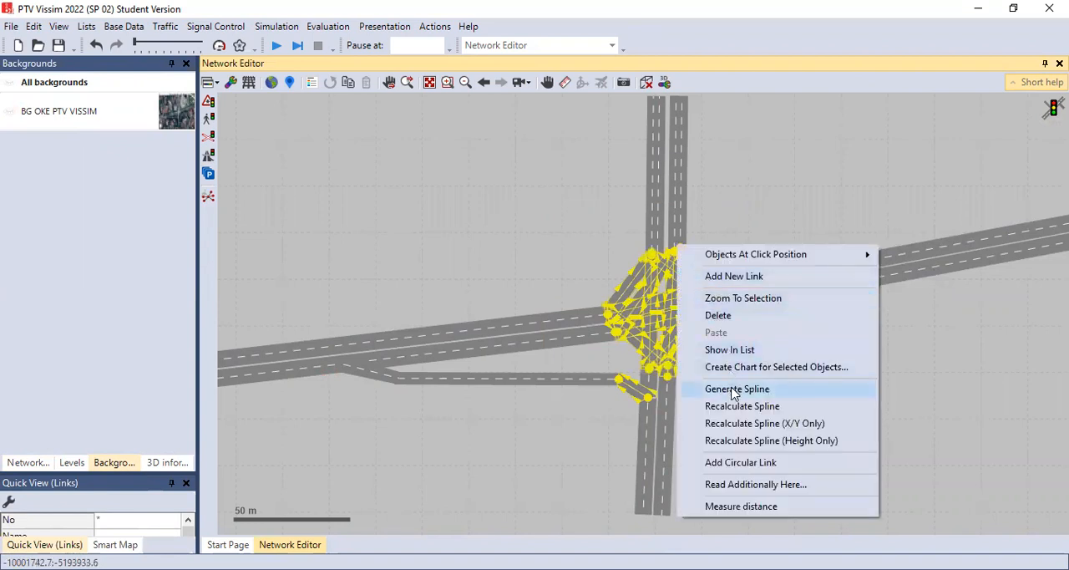
key("Return")
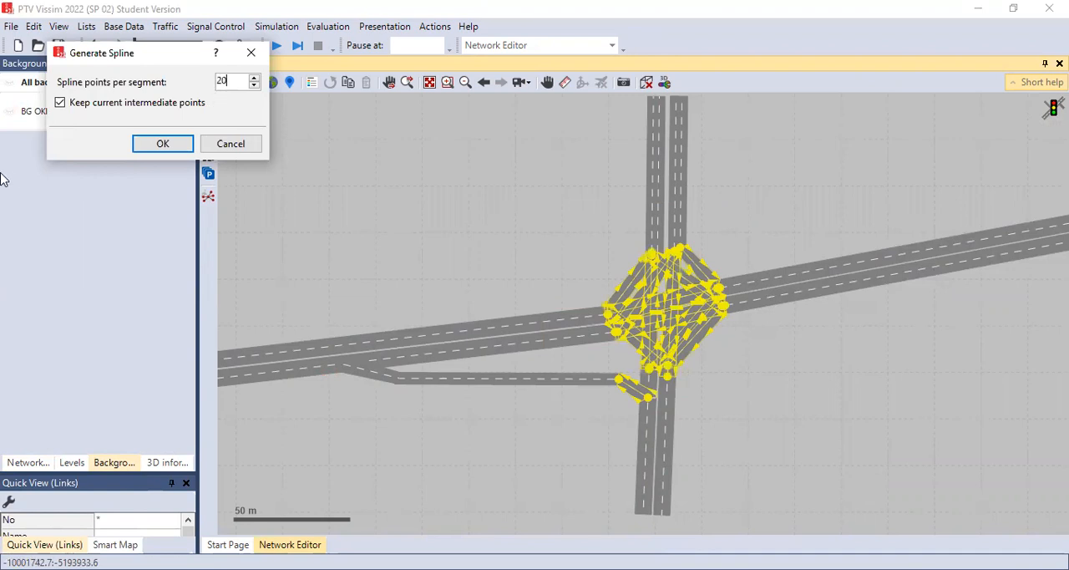
left_click(164, 144)
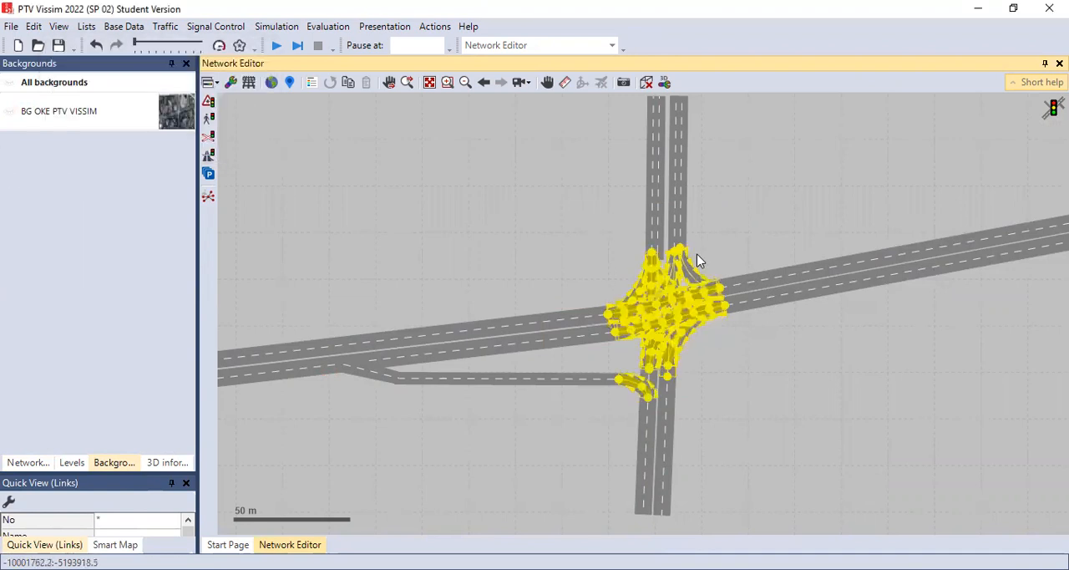
left_click(710, 338)
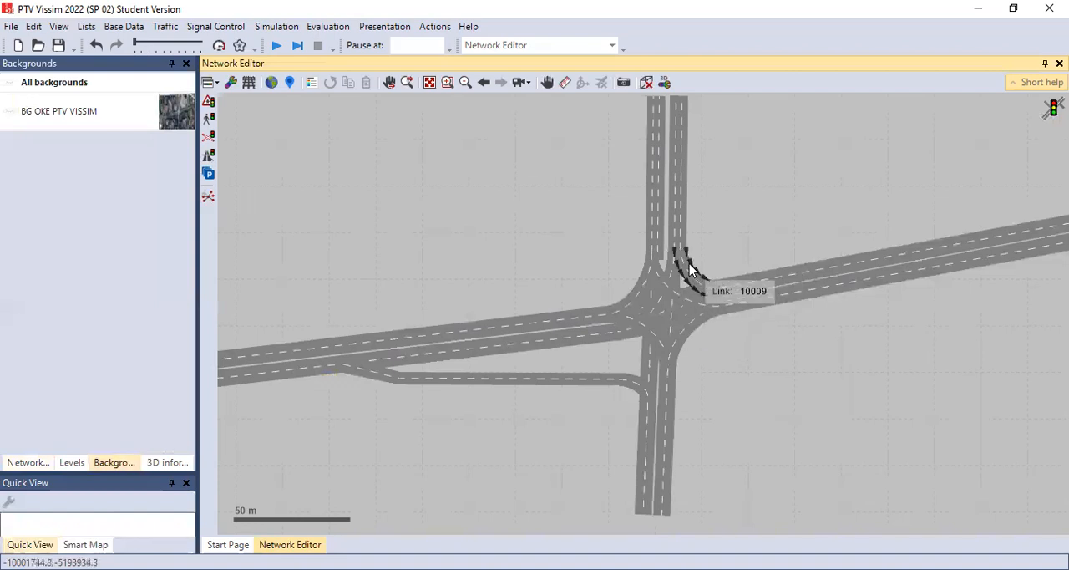
Step: Generate a spline with 5 points per segment for the connector joining the slip road to westbound JLN. RADEN SALEH
scroll(667, 266, "up", 3)
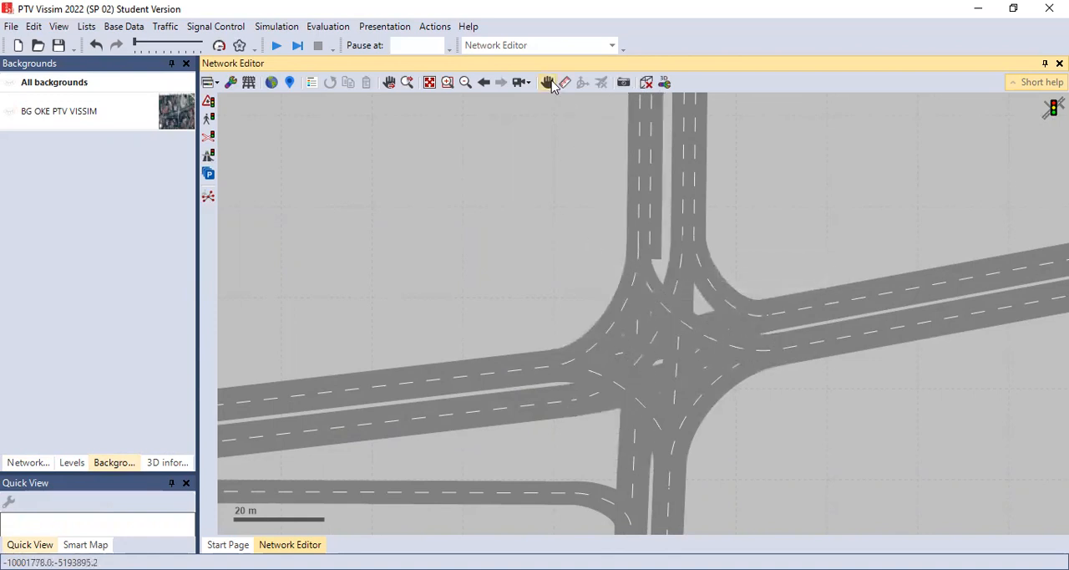
left_click_drag(535, 241, 651, 214)
left_click_drag(446, 255, 707, 208)
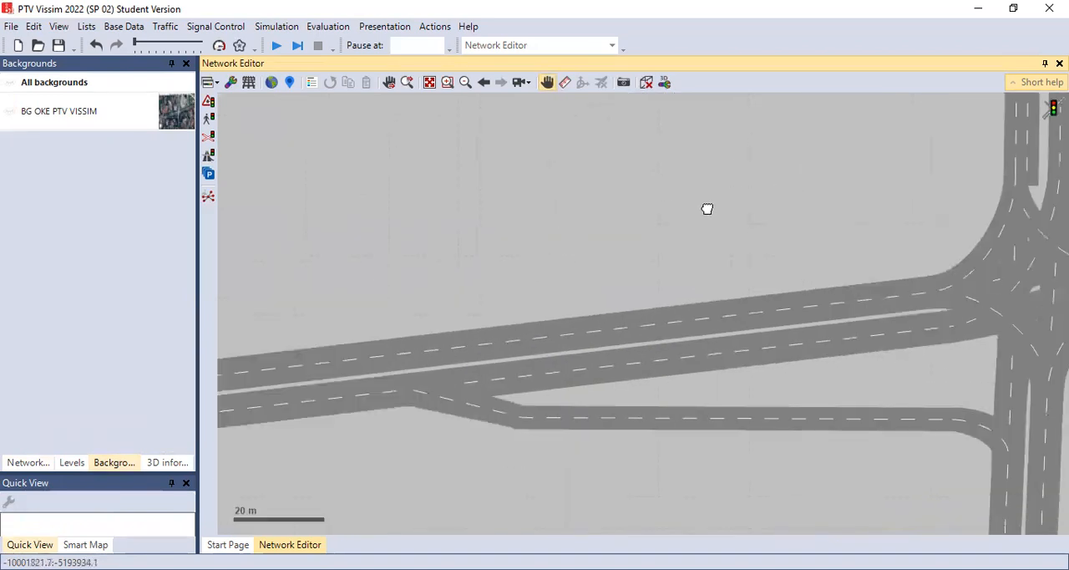
left_click_drag(508, 184, 583, 162)
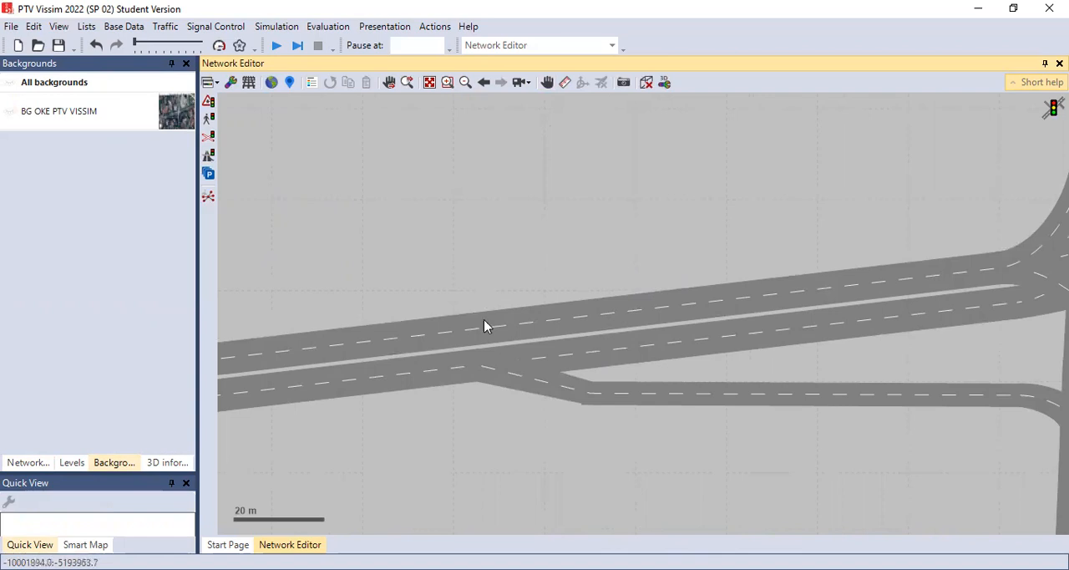
left_click_drag(451, 349, 632, 434)
left_click_drag(414, 283, 637, 459)
right_click(568, 382)
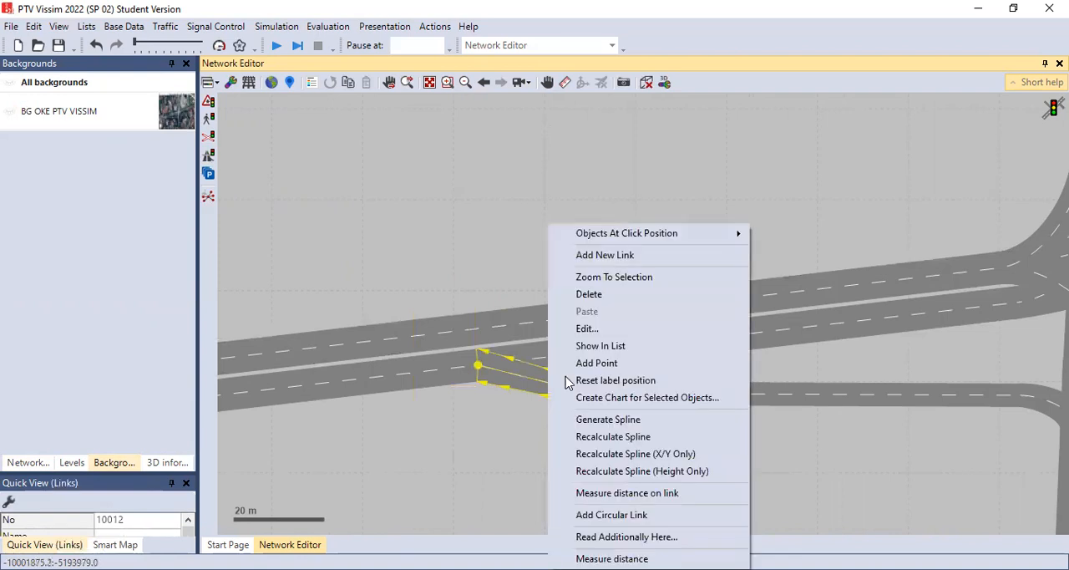
left_click(605, 420)
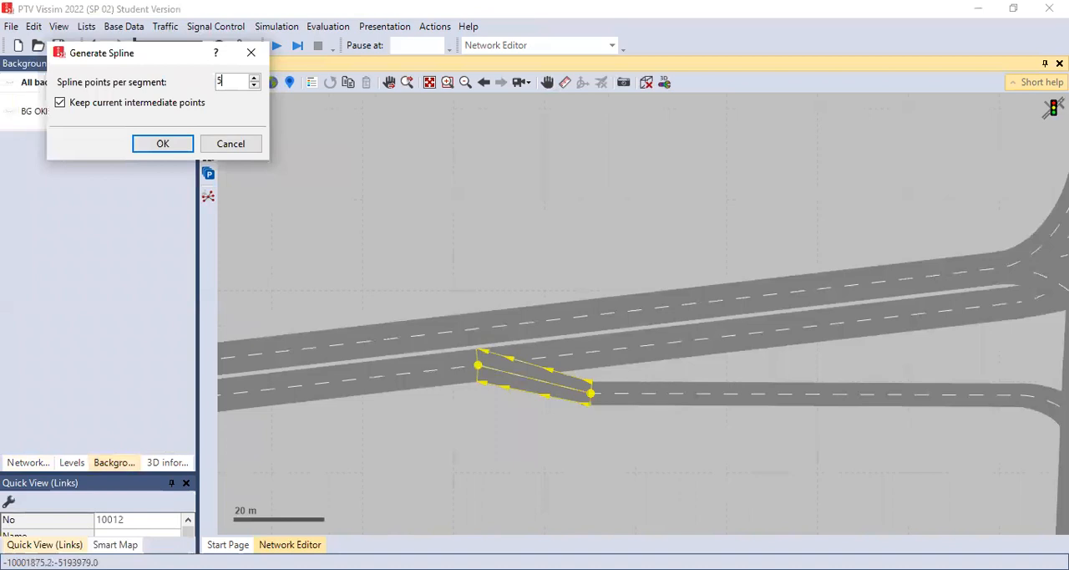
key("Return")
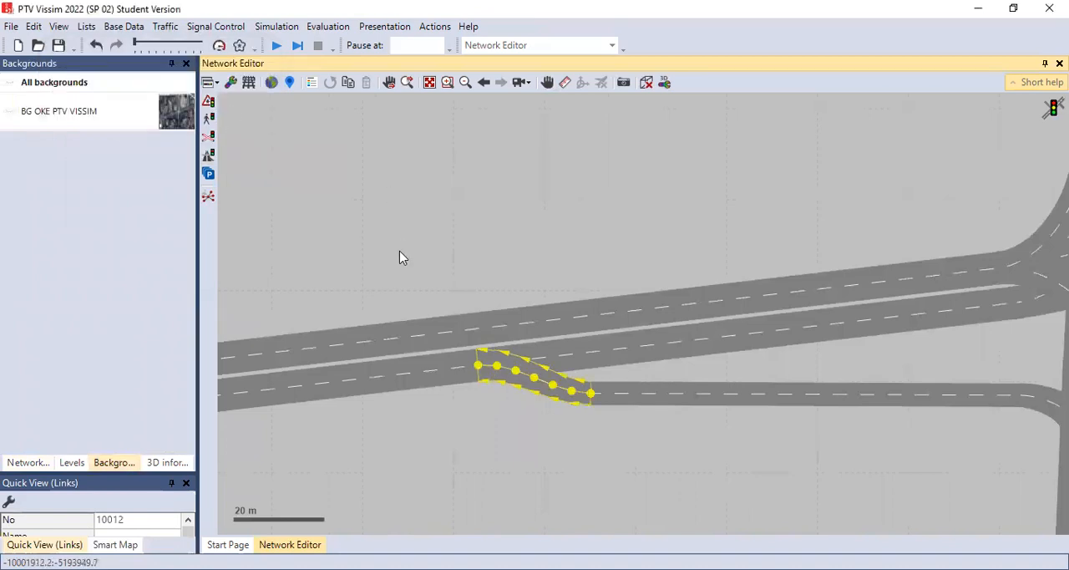
left_click(457, 462)
Step: Show the BG OKE PTV VISSIM background again and bring back the list of network objects
left_click(547, 85)
left_click_drag(696, 281, 549, 282)
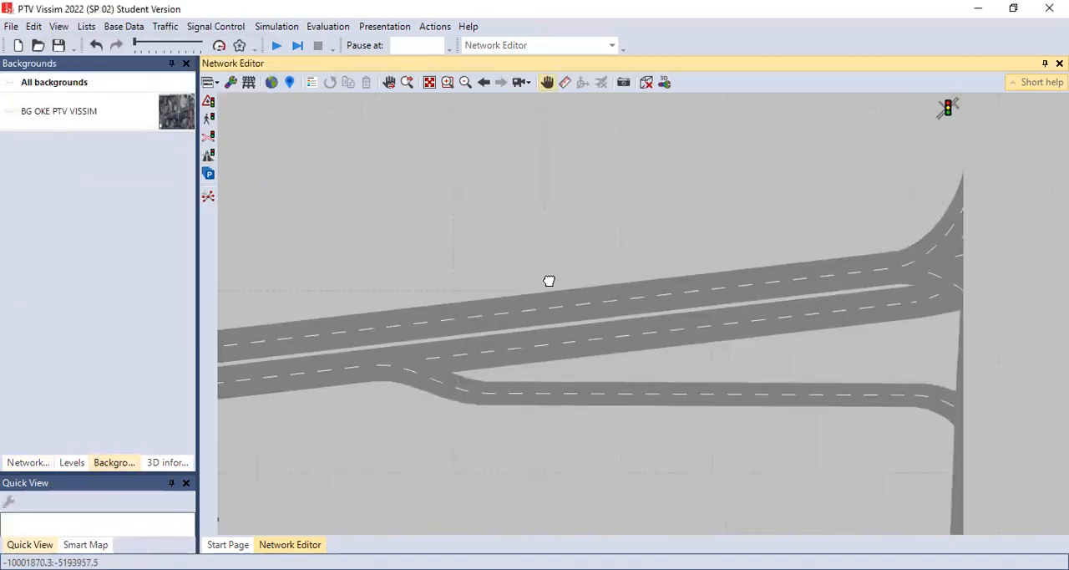
left_click_drag(978, 323, 708, 319)
left_click_drag(777, 312, 670, 322)
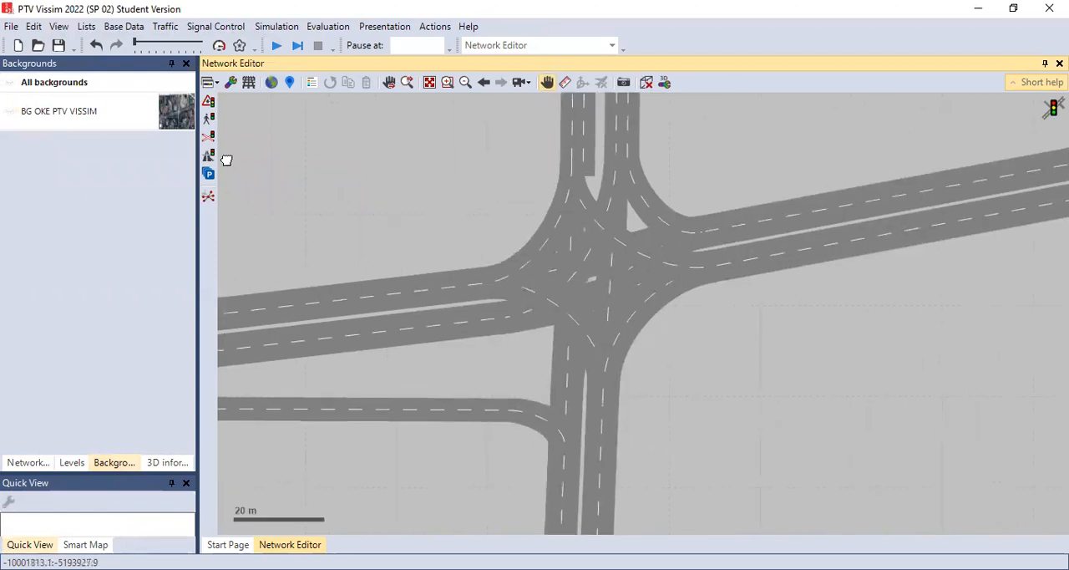
left_click(10, 111)
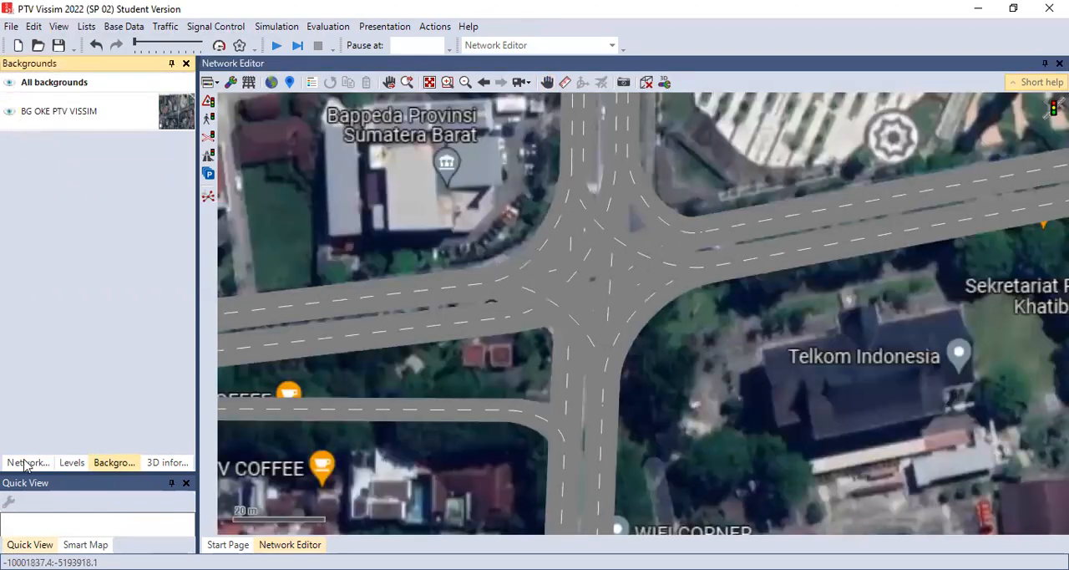
left_click(26, 463)
Step: Examine the smoothed connectors over the background image, both at the intersection and across the whole network
left_click_drag(674, 344, 688, 306)
left_click_drag(677, 212, 650, 269)
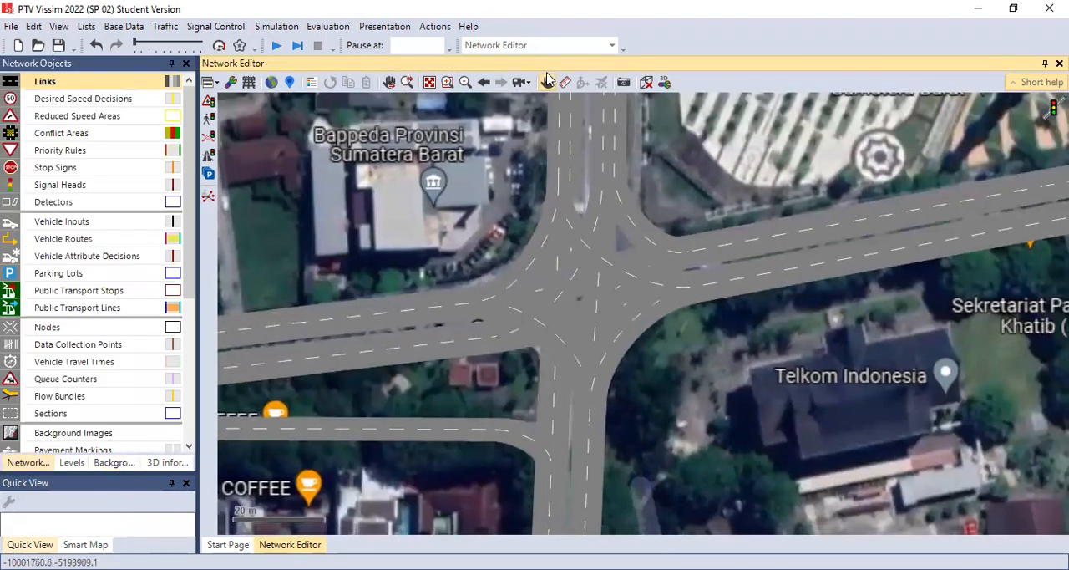
left_click(547, 81)
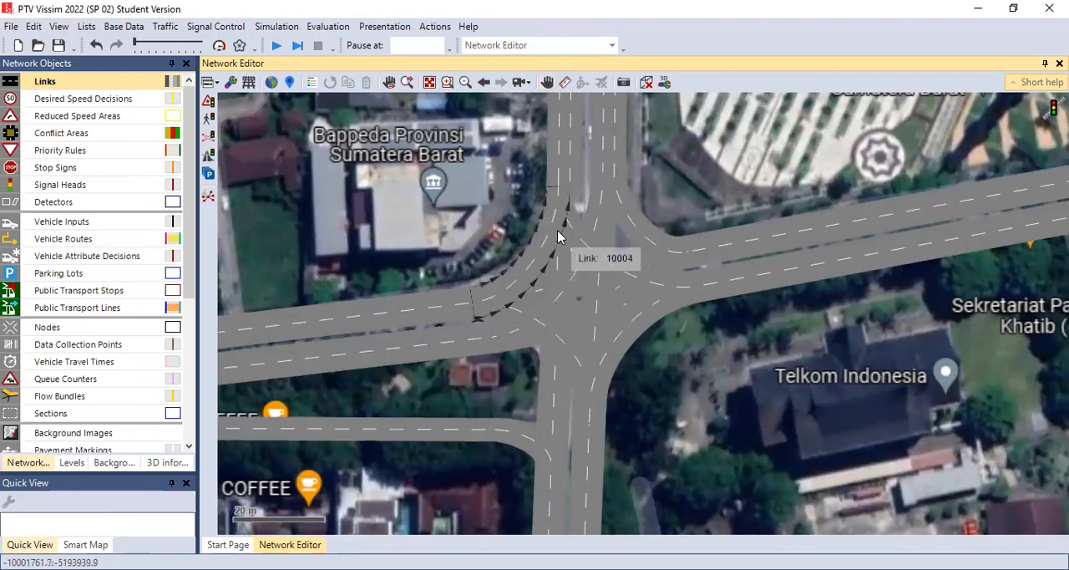
left_click(548, 81)
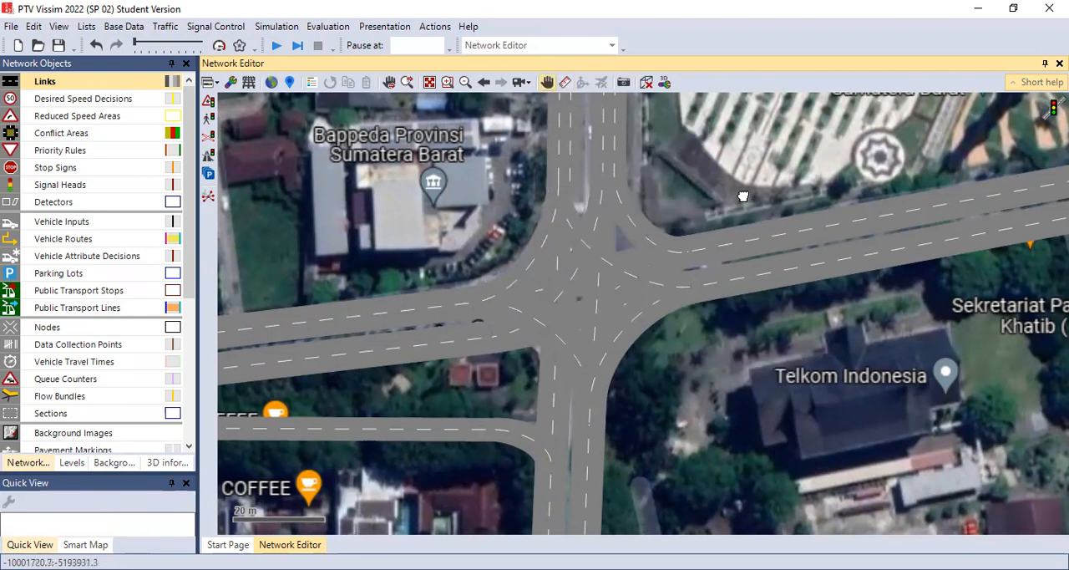
scroll(743, 197, "down", 2)
scroll(718, 298, "down", 2)
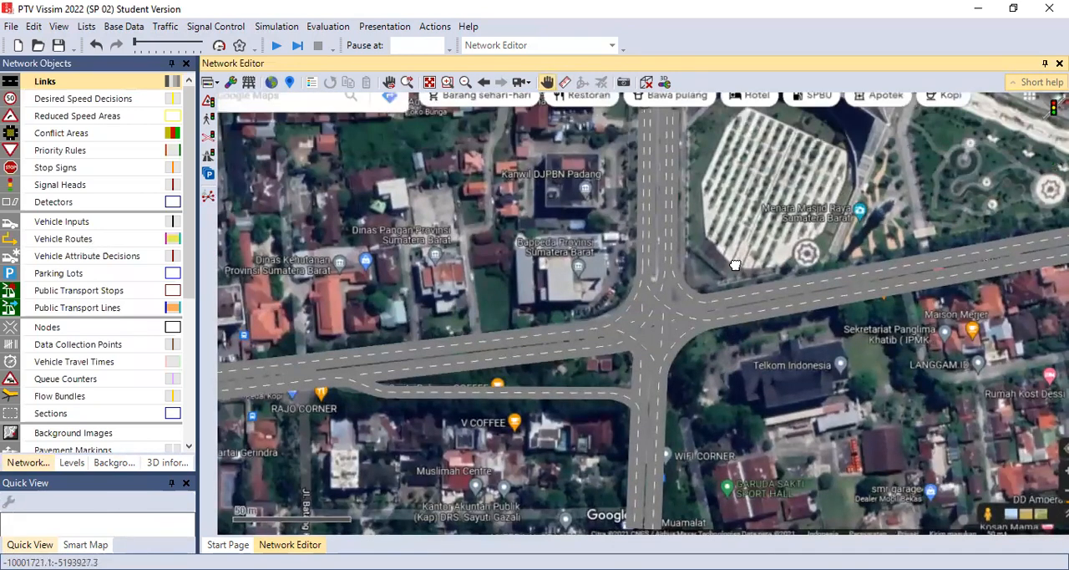
left_click_drag(726, 316, 747, 335)
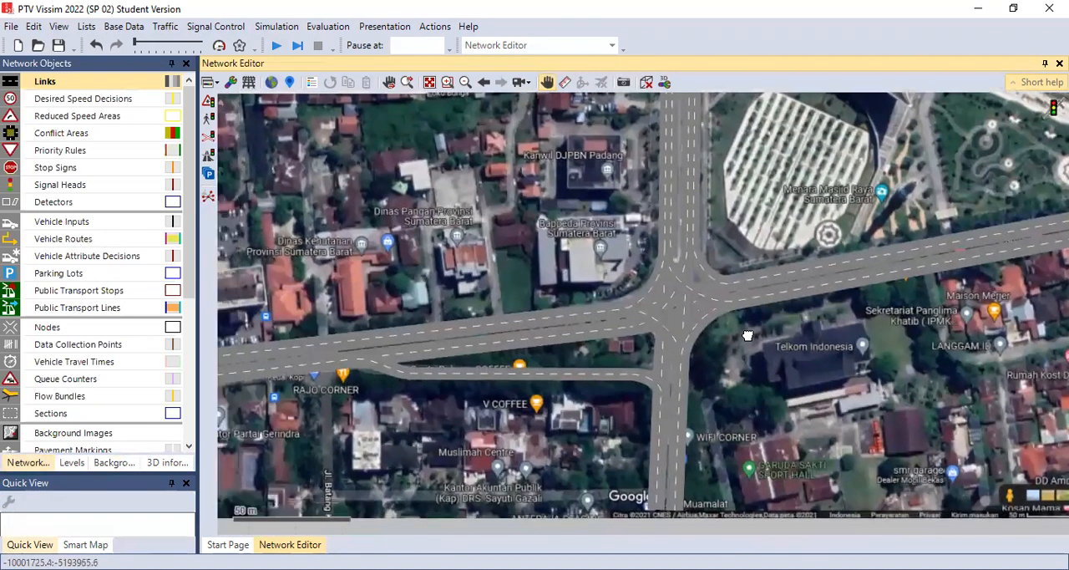